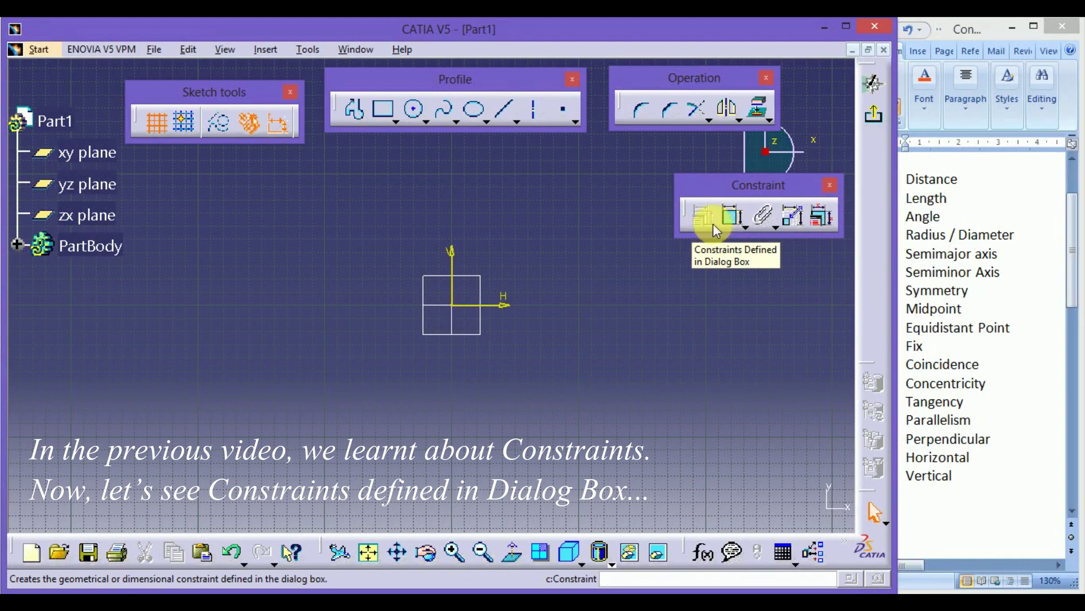
Sketch a horizontal line about 147 mm long, about 98 mm above the sketch's horizontal axis.
click(505, 108)
click(435, 177)
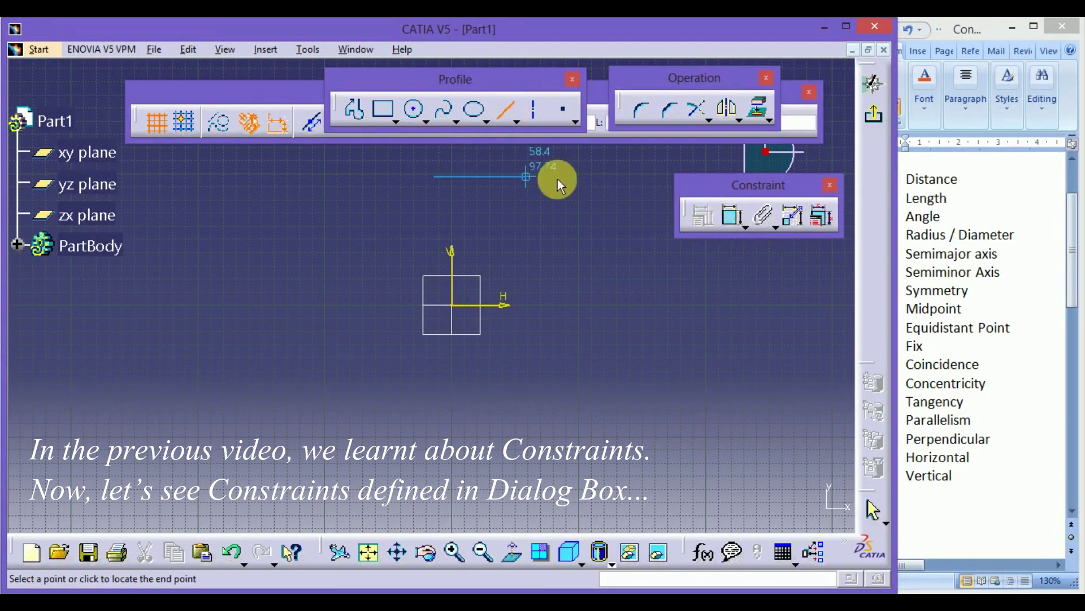
click(620, 176)
Add a Distance constraint between the line and the horizontal axis through the constraint dialog and set it to 100 mm.
ctrl+click(496, 310)
click(701, 214)
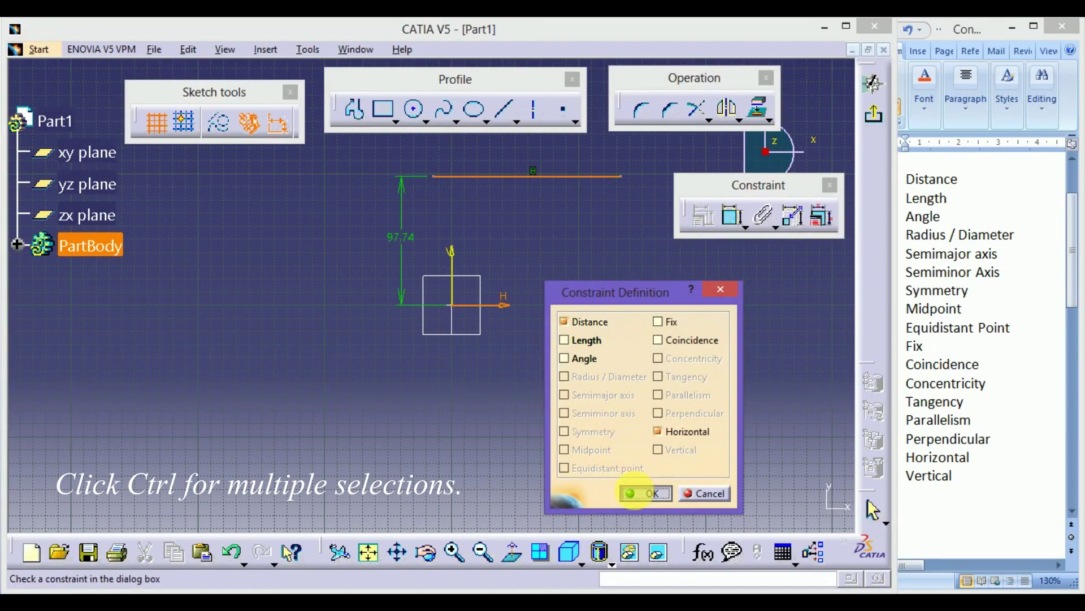
click(634, 493)
double_click(396, 241)
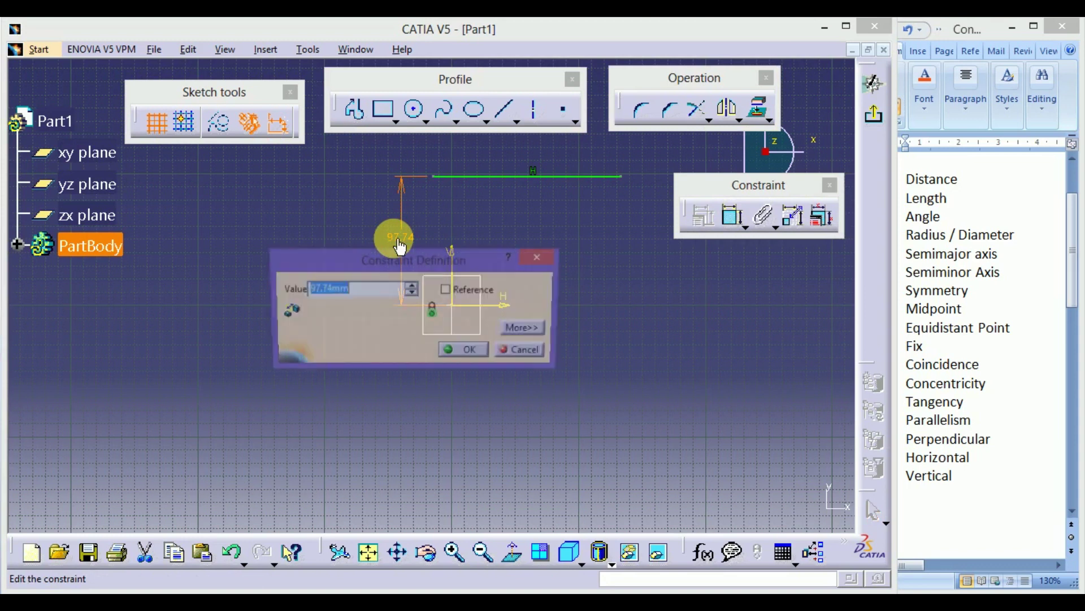
key(Return)
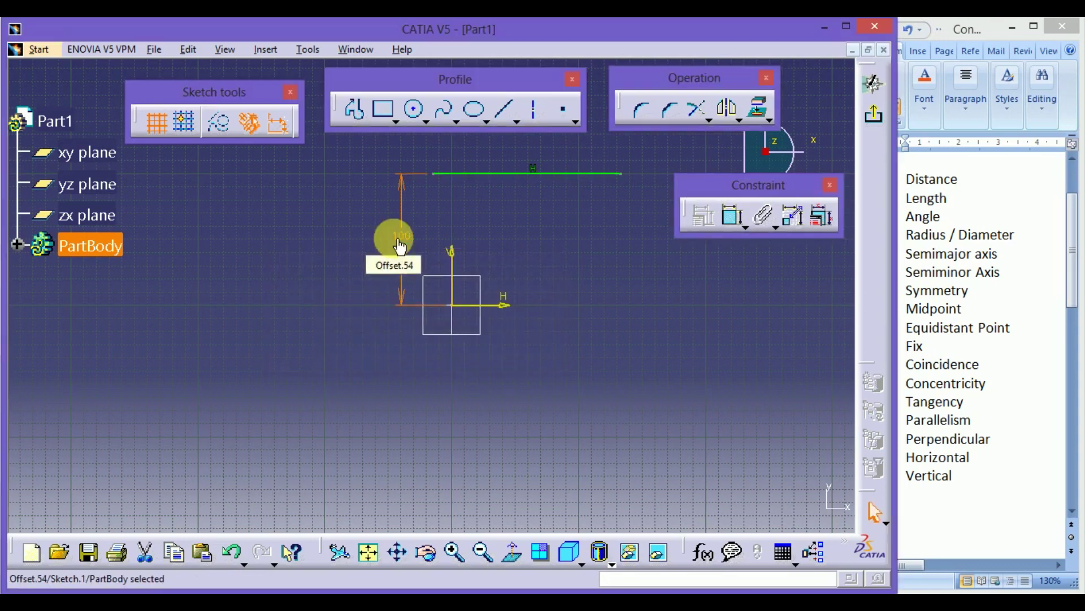
Add a Length constraint to the horizontal line through the constraint dialog.
click(505, 174)
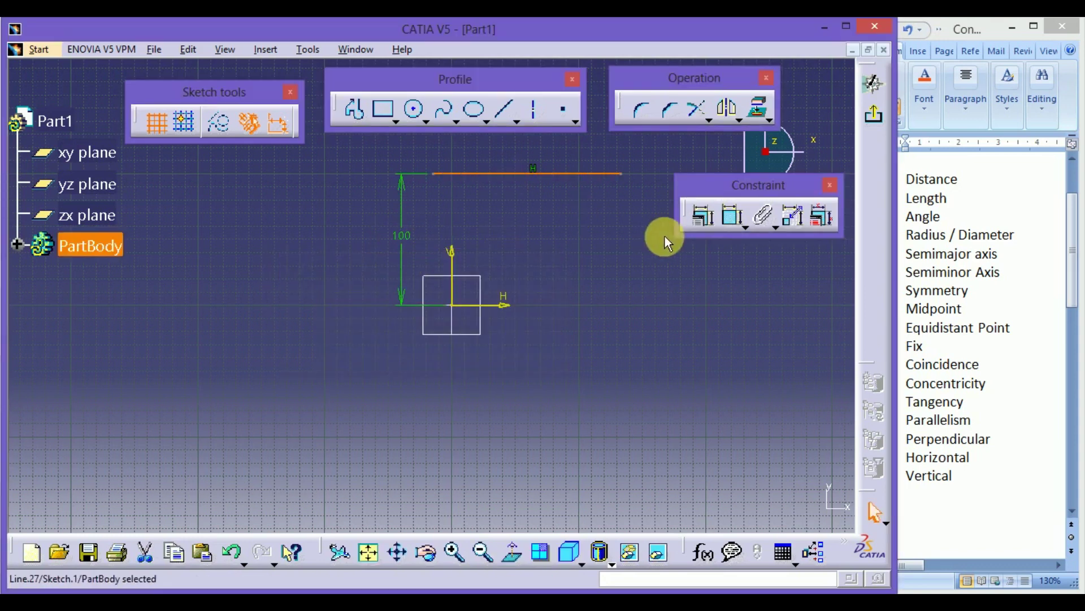
click(698, 216)
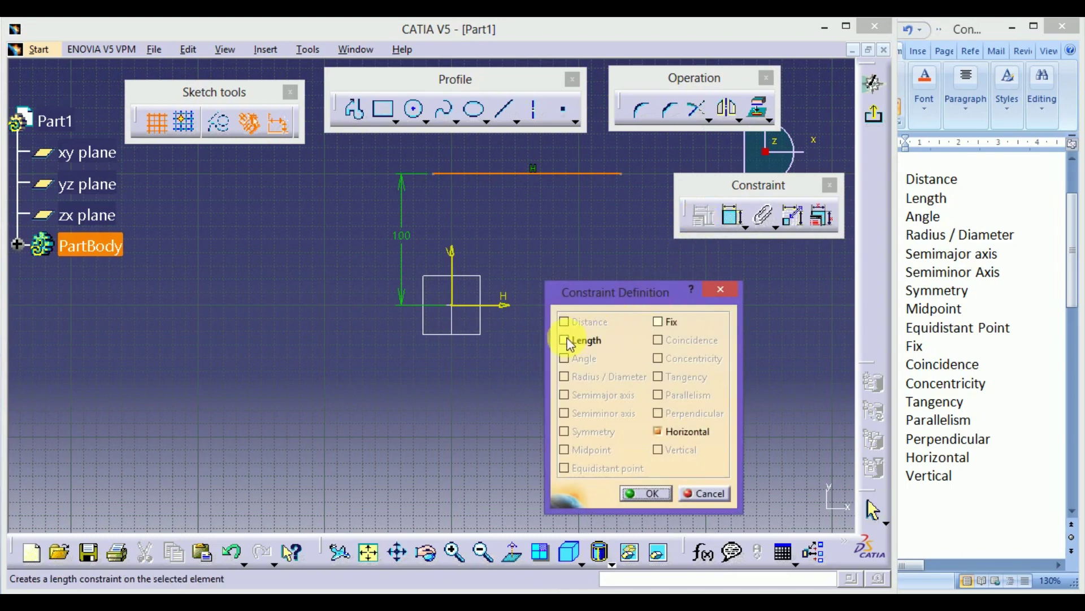
click(657, 497)
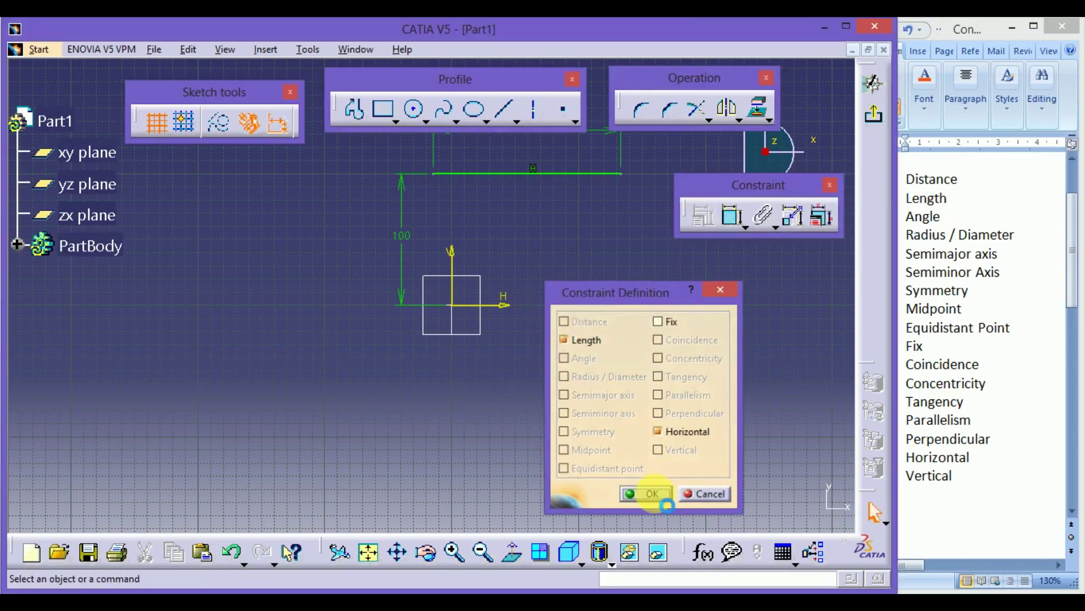
middle_drag(581, 315, 581, 351)
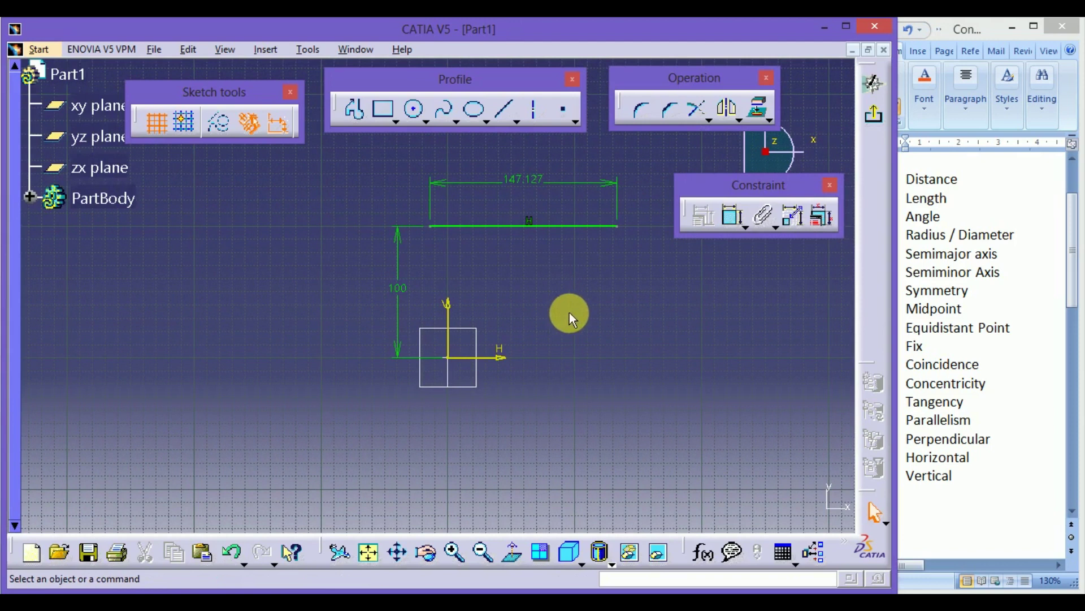
Switch to the Word document, strike through Distance and Length in the constraint list, and return to CATIA.
click(989, 195)
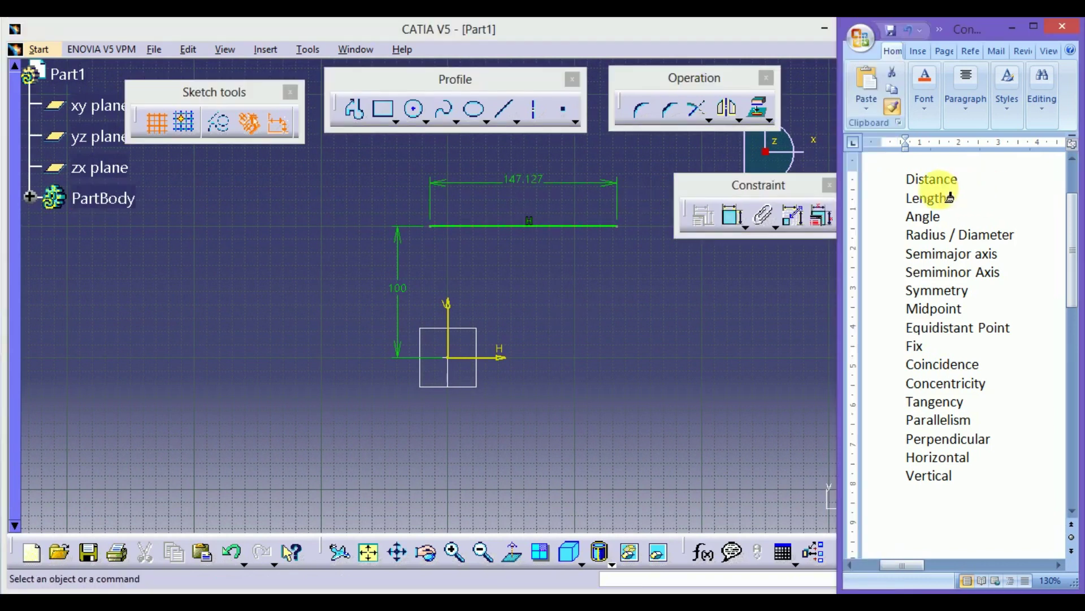
click(903, 176)
click(916, 218)
click(714, 388)
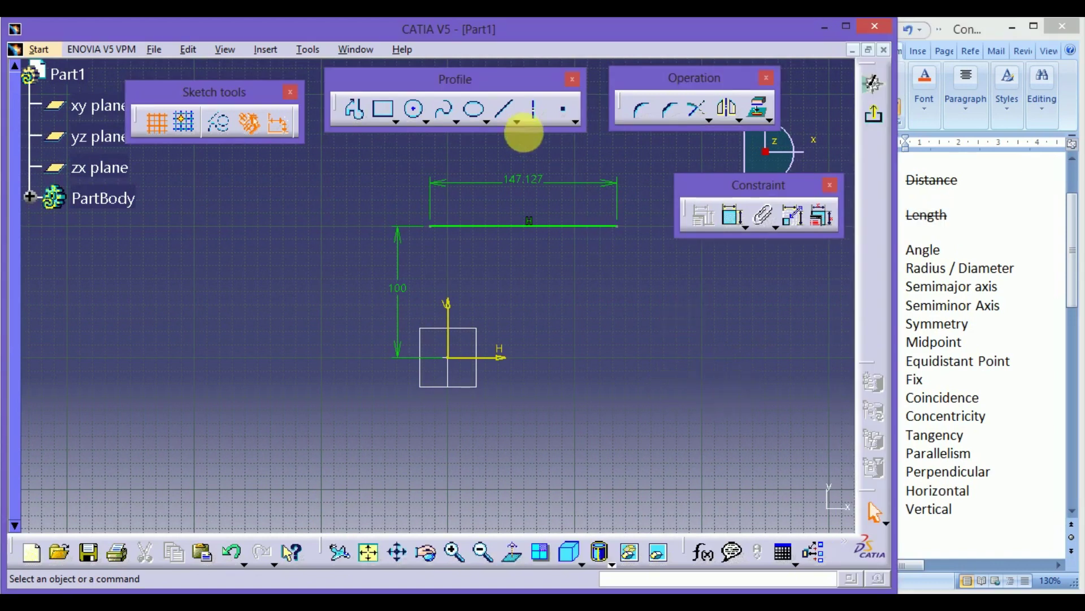
Sketch an inclined line at about 32° to the horizontal axis, crossing near the start of the horizontal line.
click(503, 109)
click(307, 303)
click(544, 147)
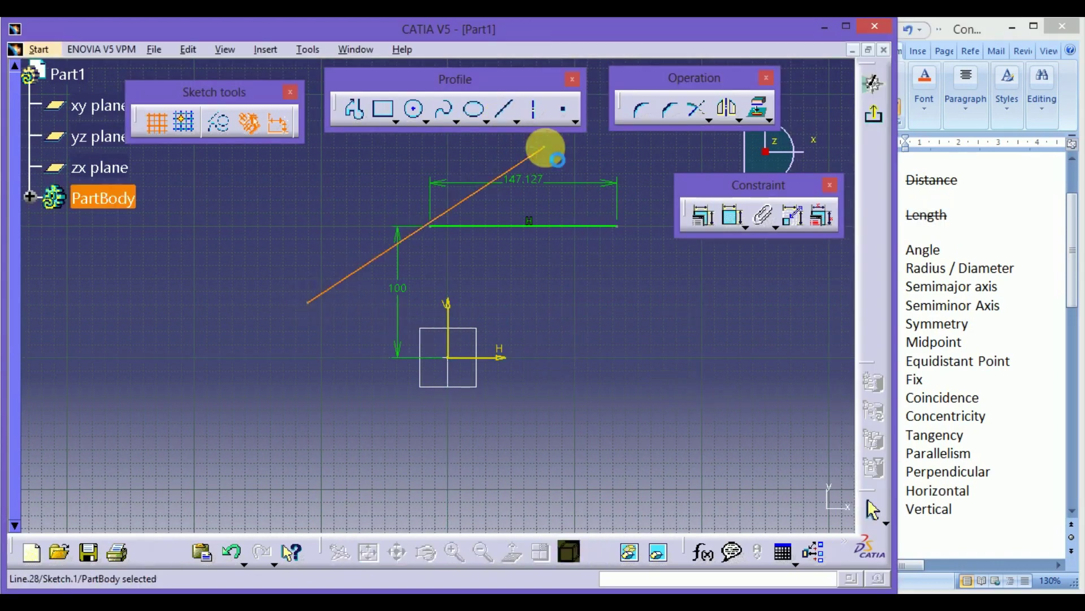
Add an Angle constraint between the inclined line and the horizontal axis through the constraint dialog and set it to 50°.
ctrl+click(485, 358)
click(702, 216)
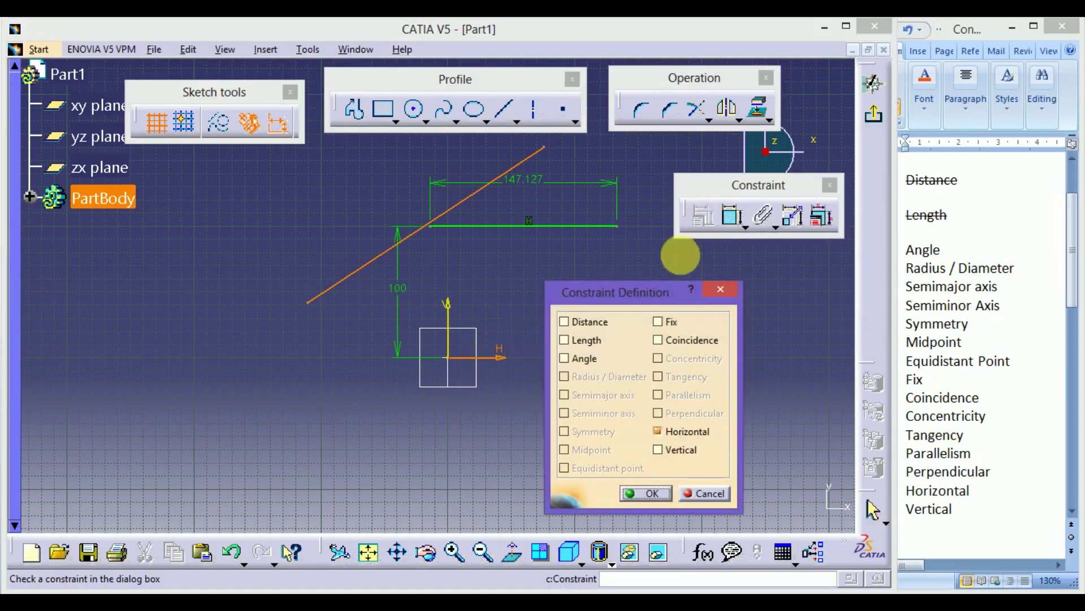
click(565, 359)
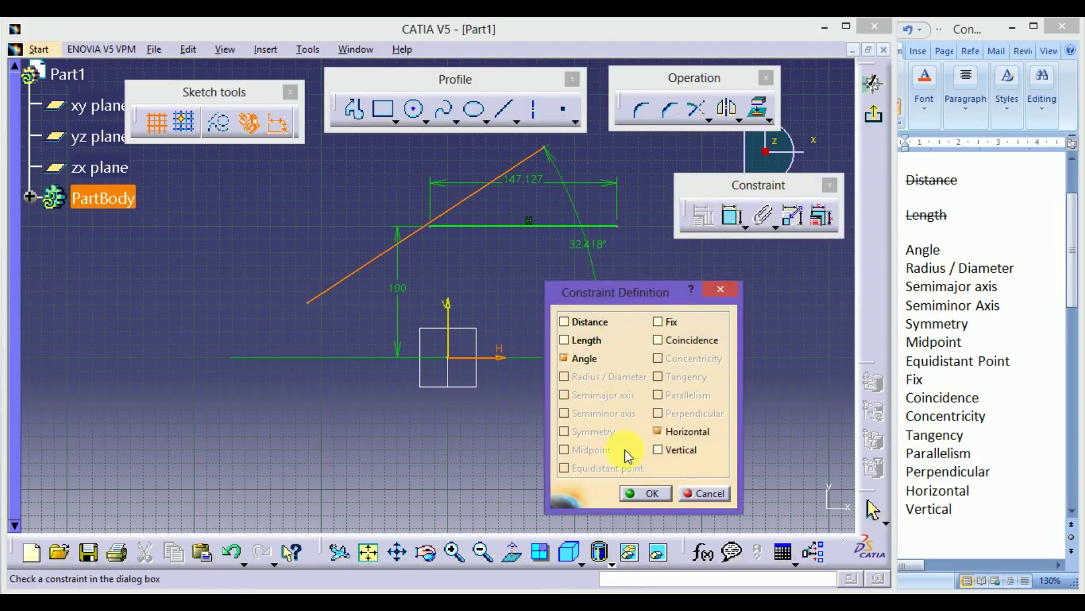
click(642, 494)
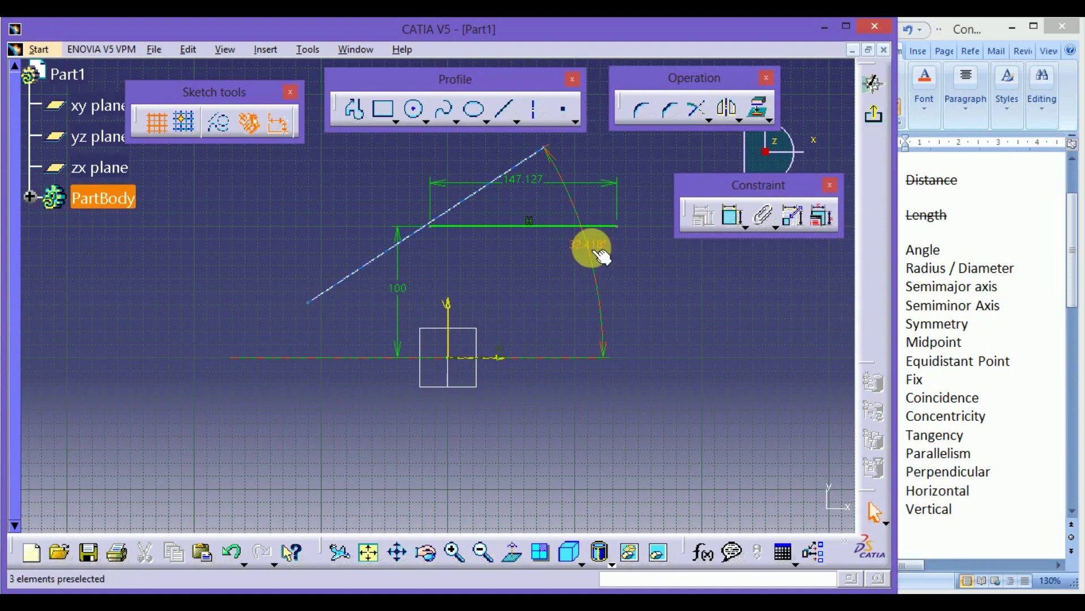
double_click(595, 249)
text(50)
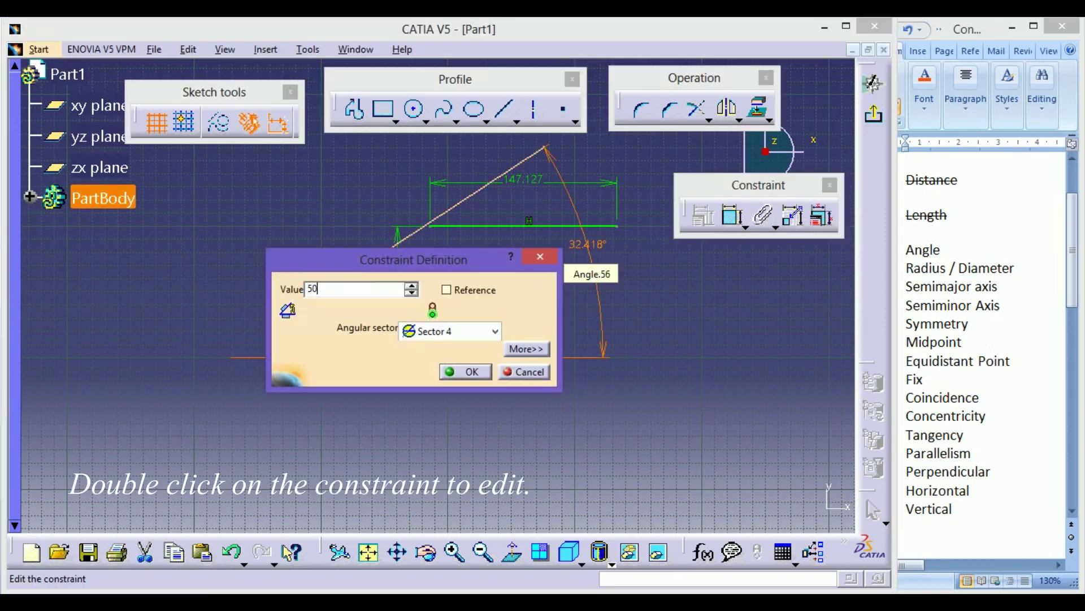
key(Return)
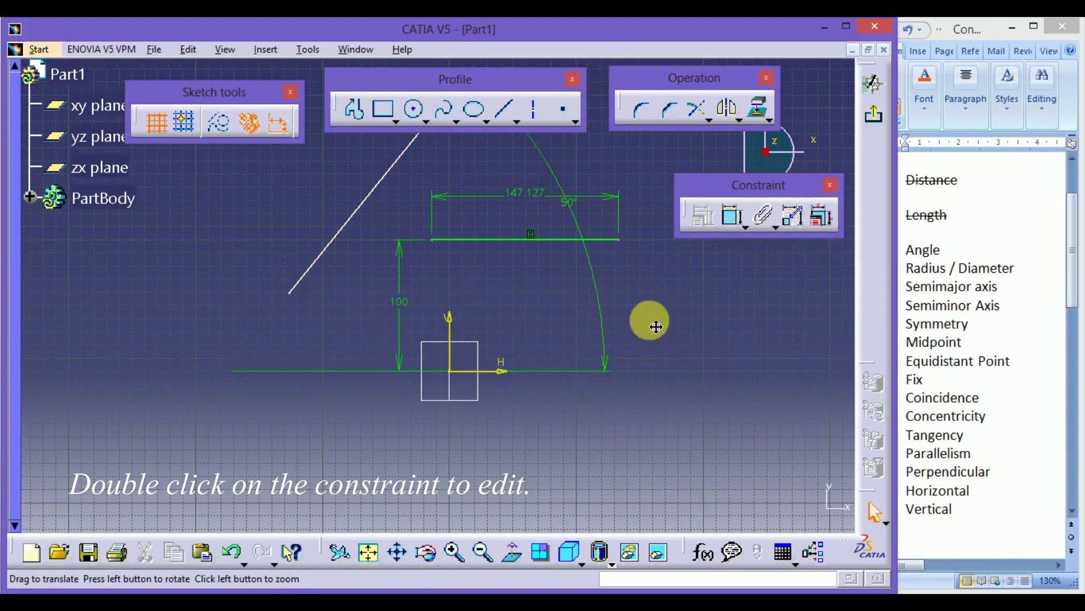
middle_drag(656, 327, 639, 400)
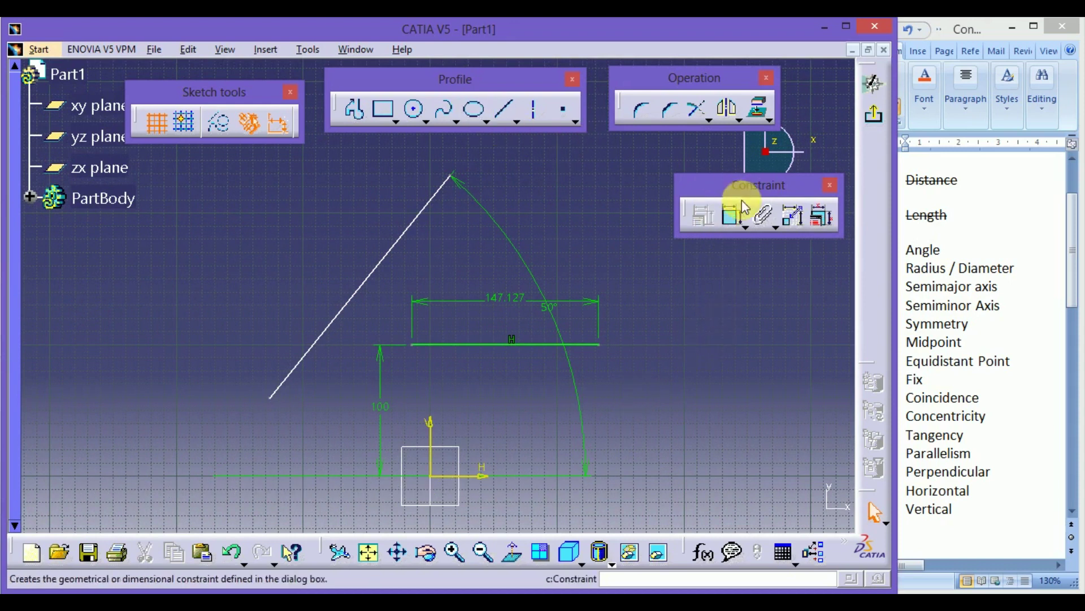
Switch to the Word document, strike through Angle in the constraint list, and return to CATIA.
click(922, 259)
drag(922, 259, 962, 259)
click(738, 345)
Sketch a circle about 126 mm in diameter beside the dimensioned horizontal line.
click(415, 111)
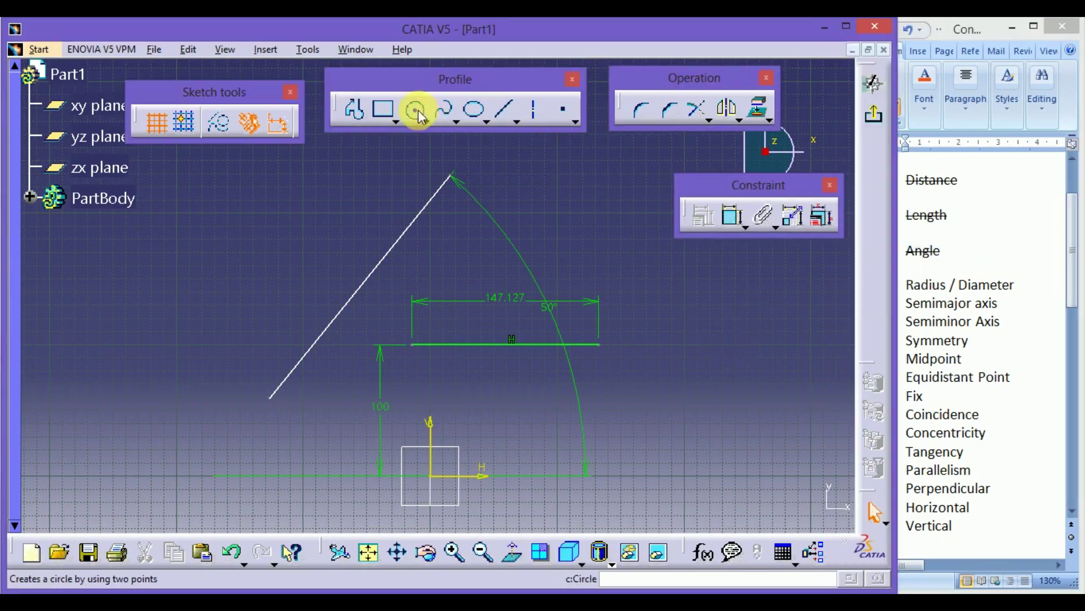
click(712, 391)
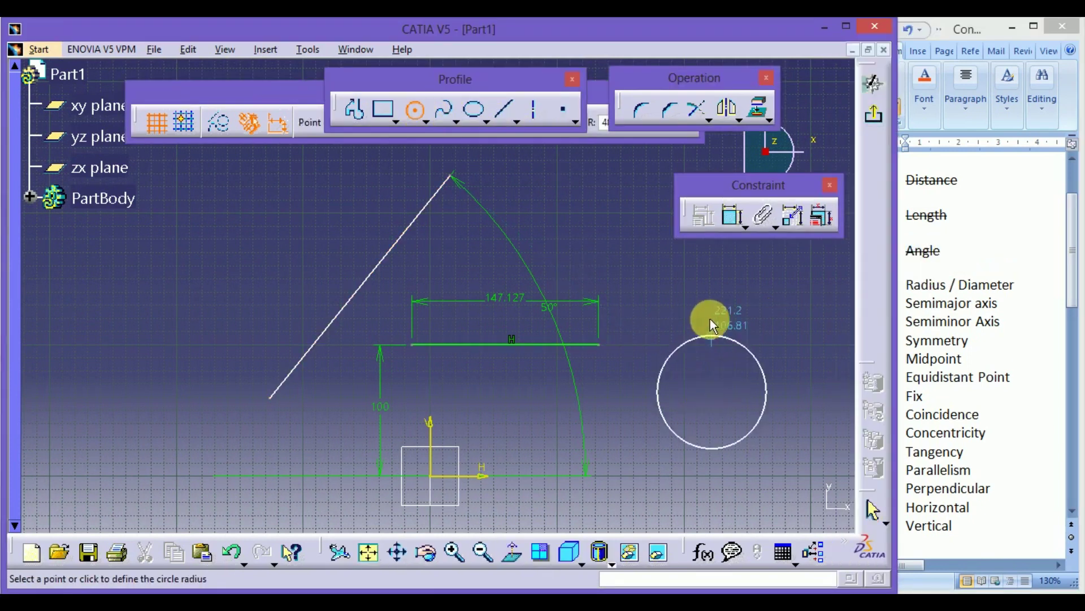
click(708, 307)
Add a Radius / Diameter constraint to the circle through the constraint dialog.
click(701, 215)
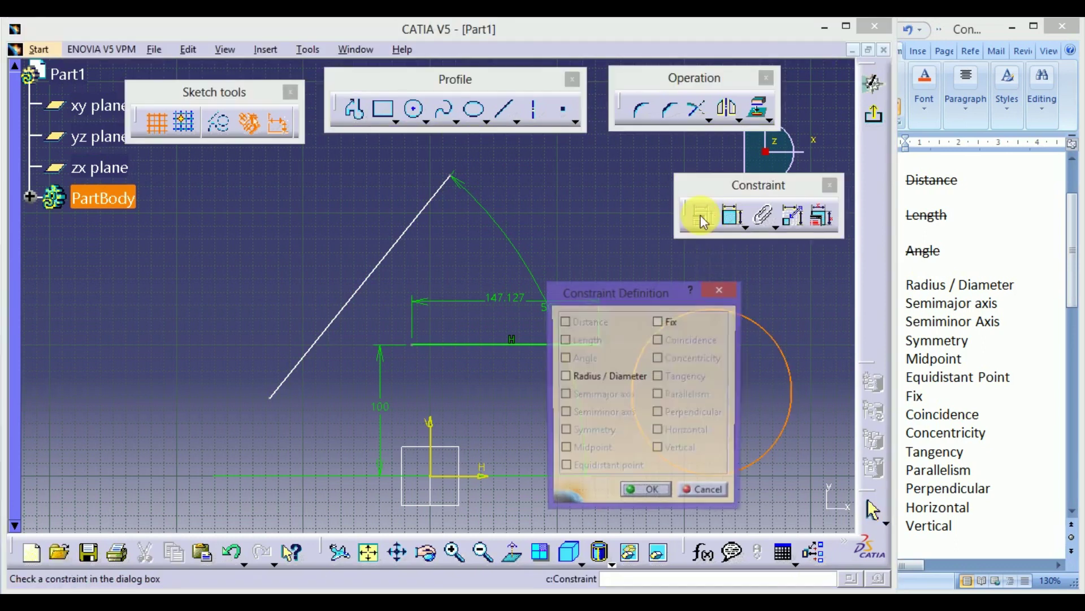
click(565, 376)
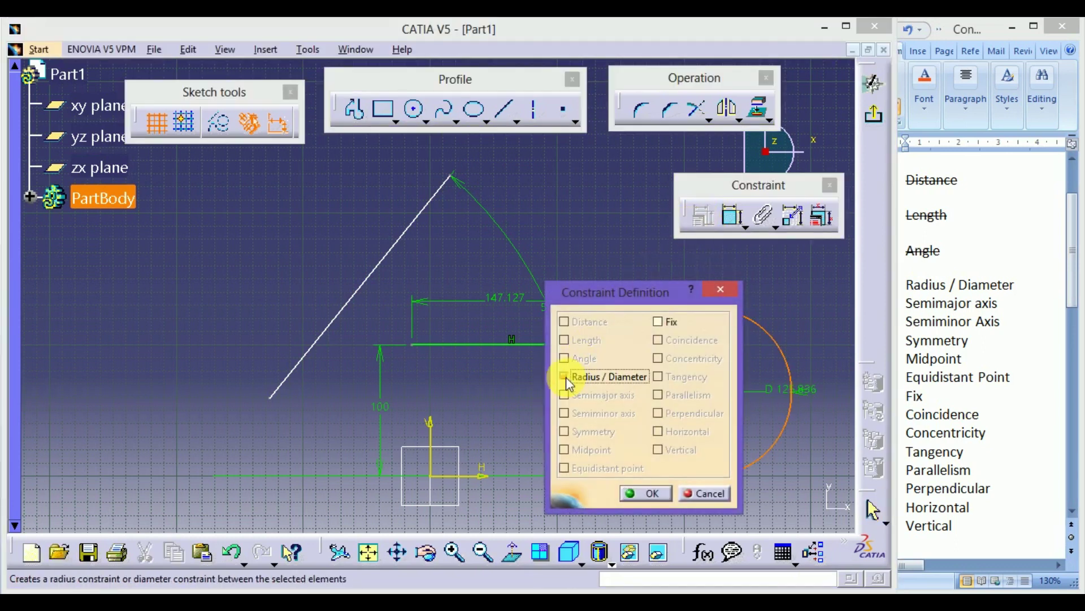
click(645, 493)
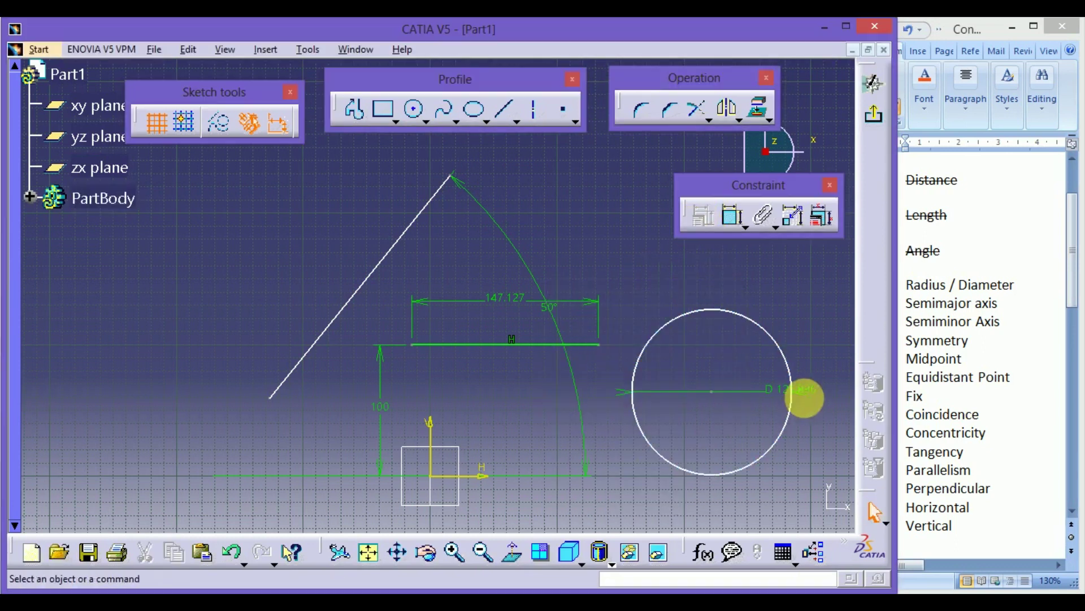
Change the circle's dimension type from diameter to radius.
double_click(812, 396)
click(376, 329)
click(377, 346)
click(403, 331)
click(403, 355)
click(397, 331)
click(396, 343)
click(473, 373)
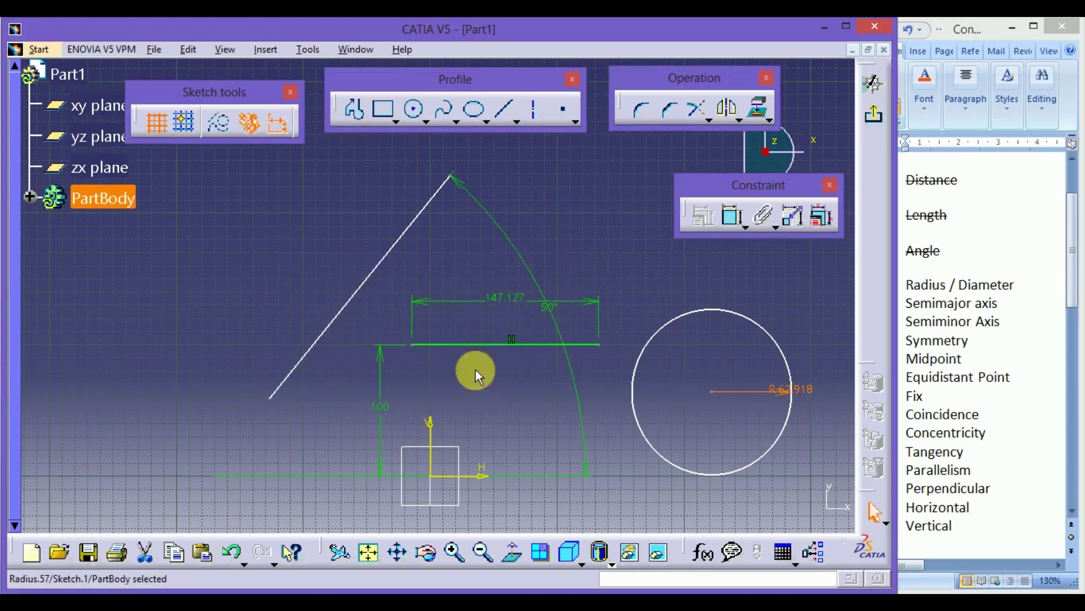
Switch to the Word document, strike through Radius / Diameter in the constraint list, and return to CATIA.
click(961, 294)
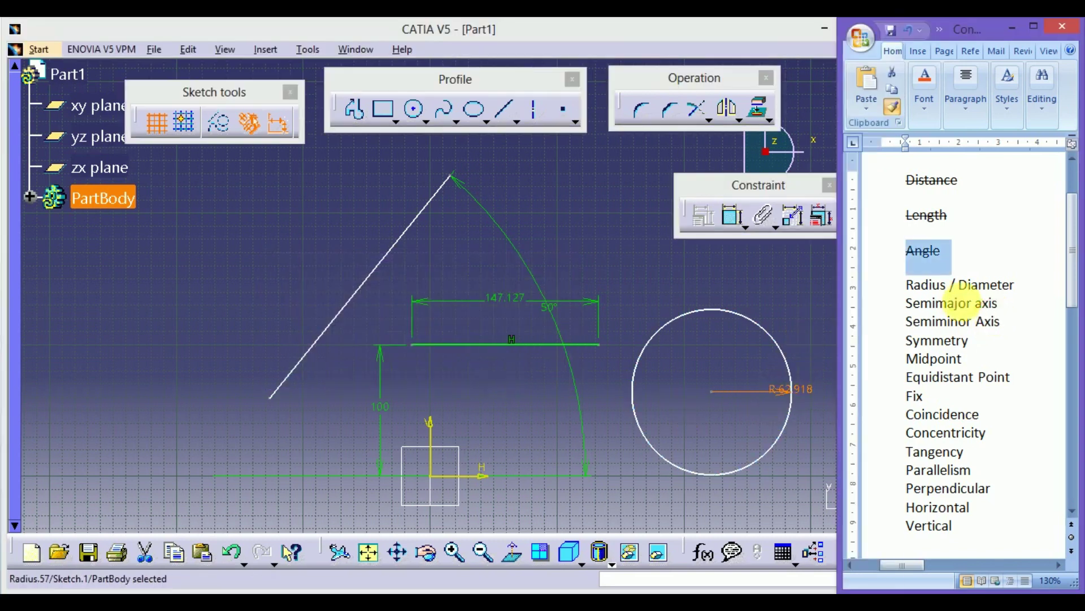
drag(922, 293, 1015, 287)
click(738, 276)
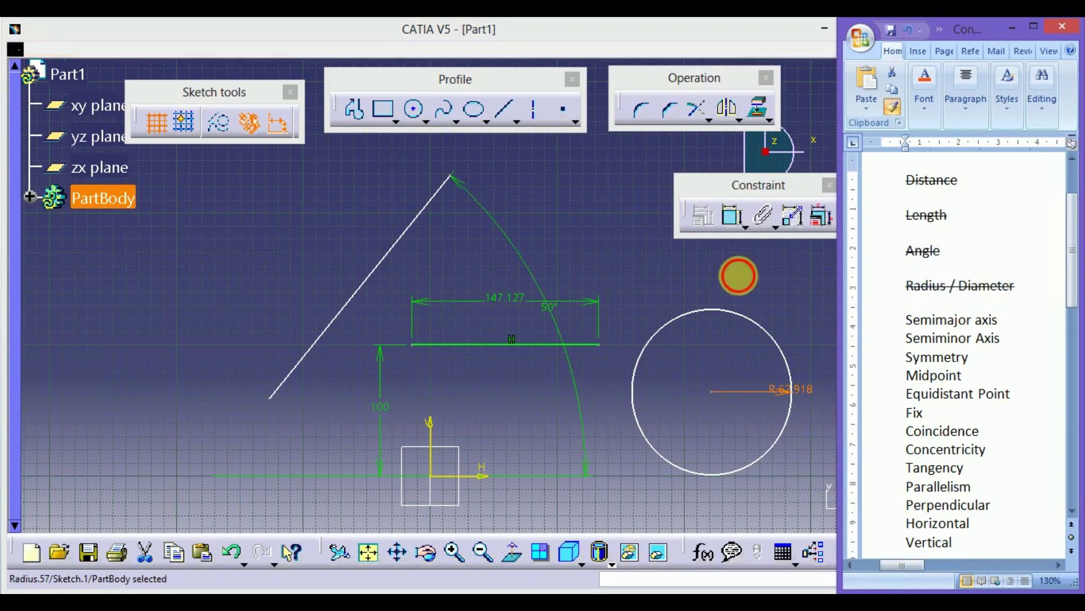
Sketch a nearly horizontal ellipse about 247 mm by 117 mm in the empty area above the other geometry.
click(474, 110)
mouse_move(468, 150)
middle_down()
mouse_move(473, 347)
mouse_move(458, 511)
middle_up()
click(409, 307)
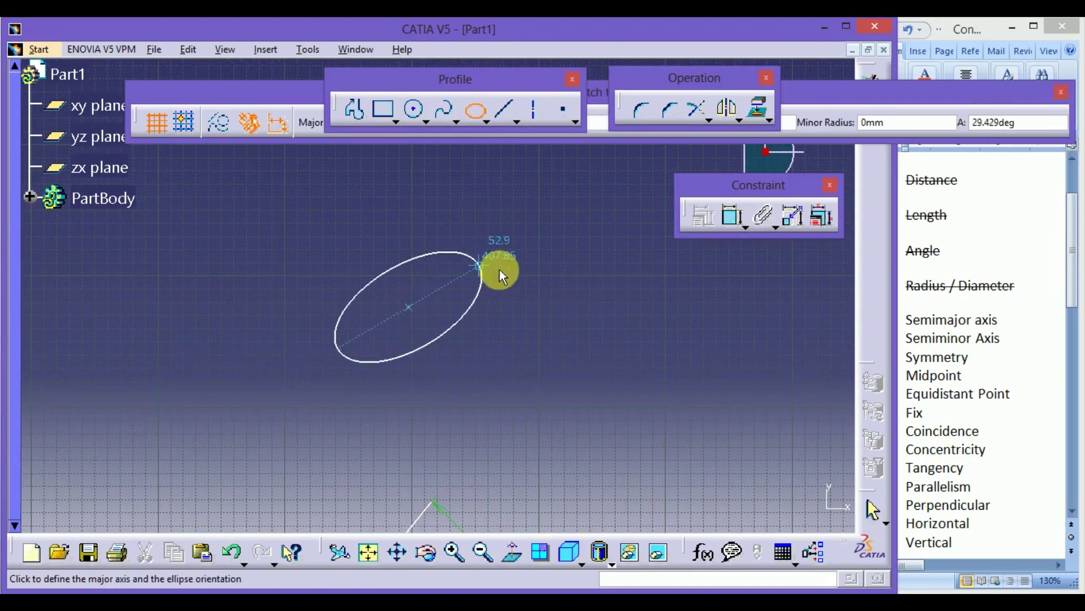
click(566, 303)
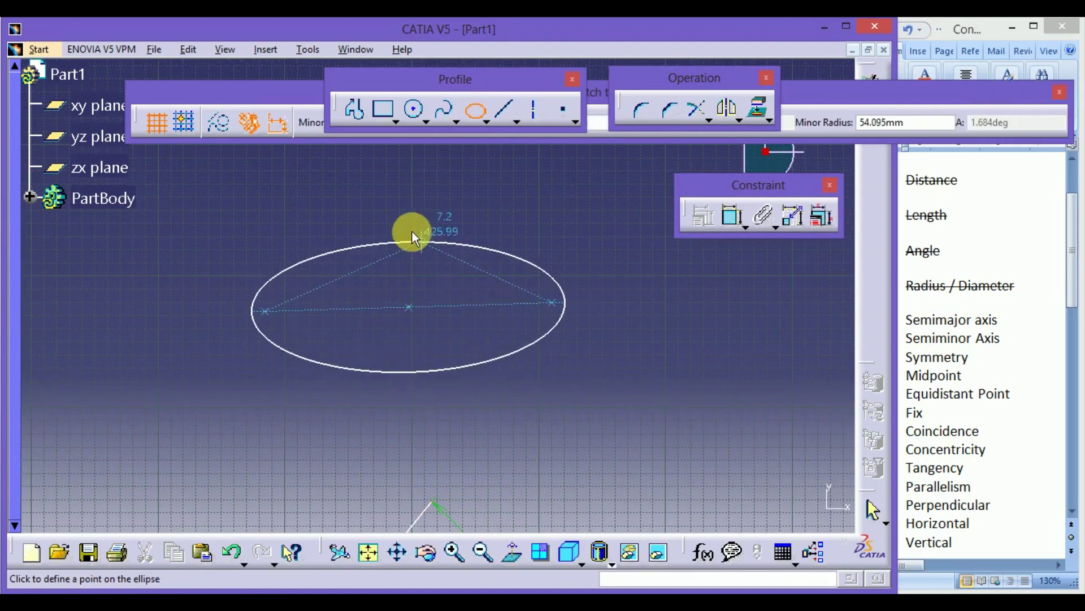
click(409, 229)
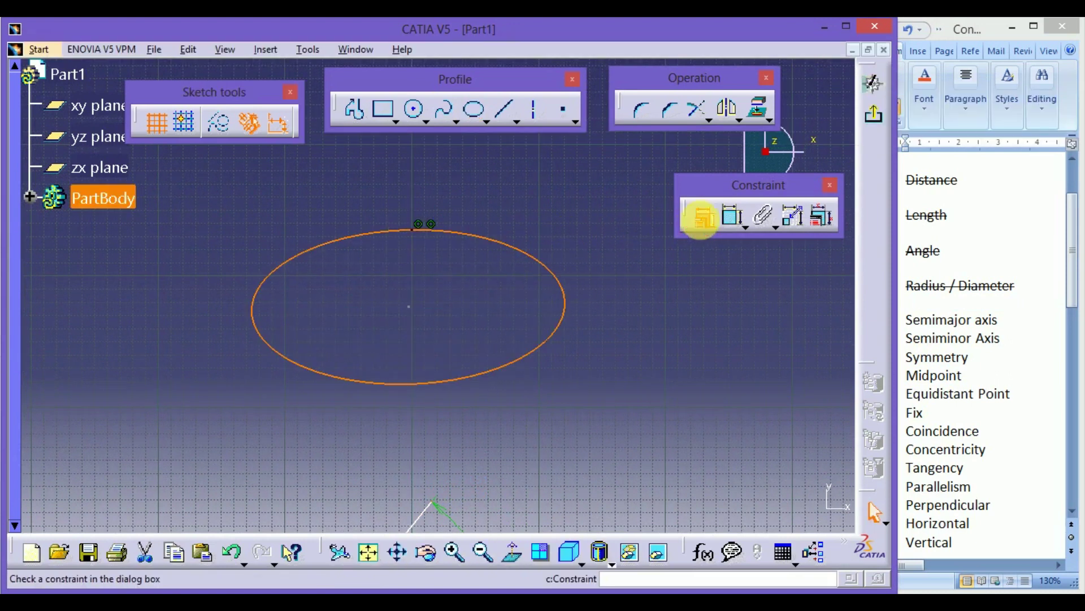
Add a Semimajor axis constraint to the ellipse through the constraint dialog.
click(701, 218)
click(564, 394)
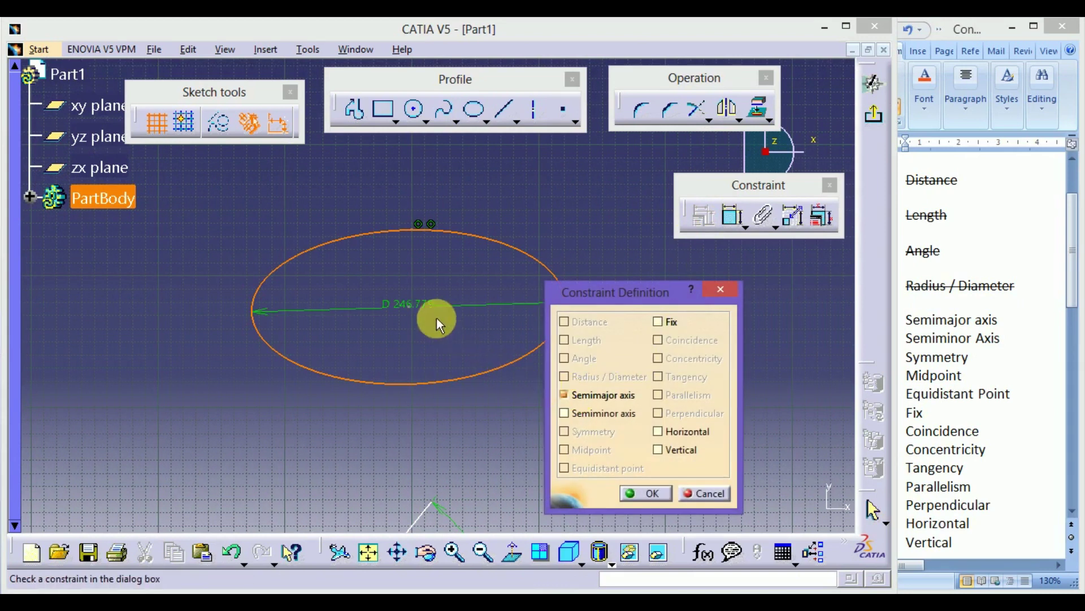
click(399, 315)
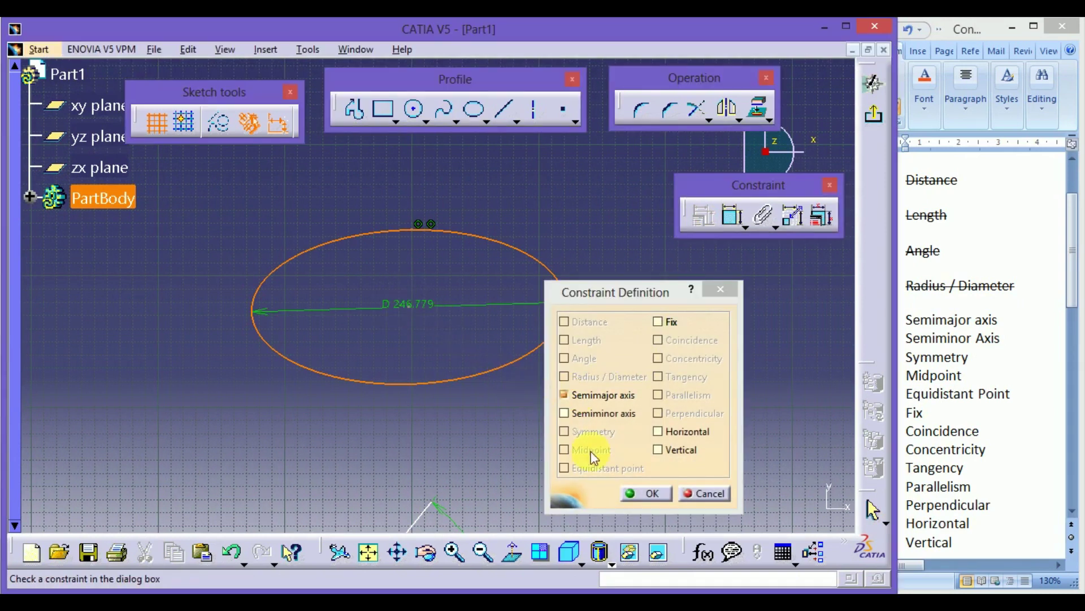
click(643, 495)
Add a Semiminor axis constraint to the ellipse and shift its dimension sideways, clear of the semimajor axis dimension text.
click(503, 245)
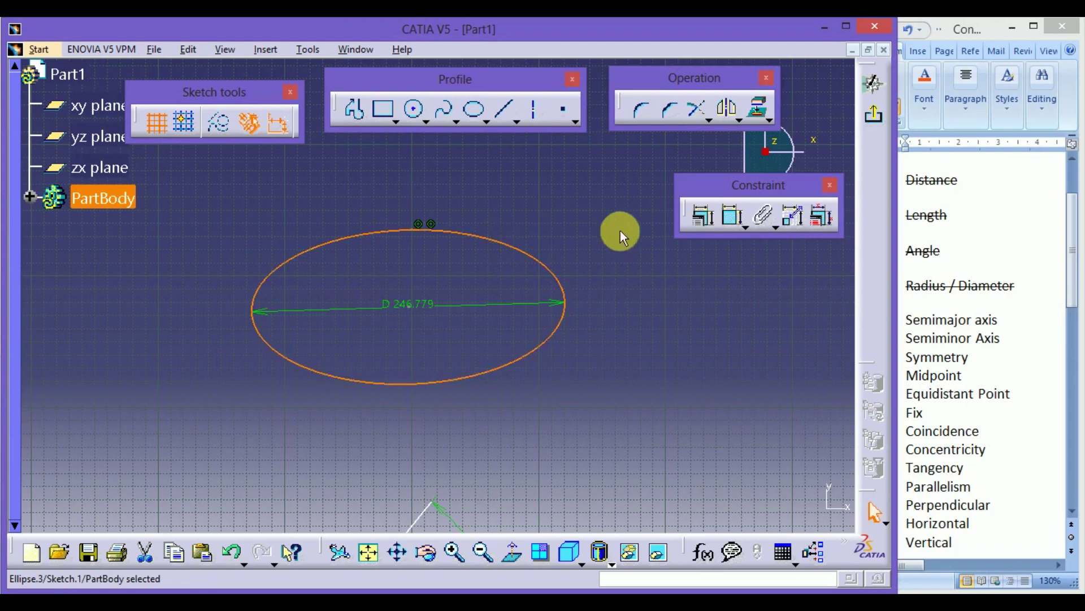
click(701, 216)
click(566, 416)
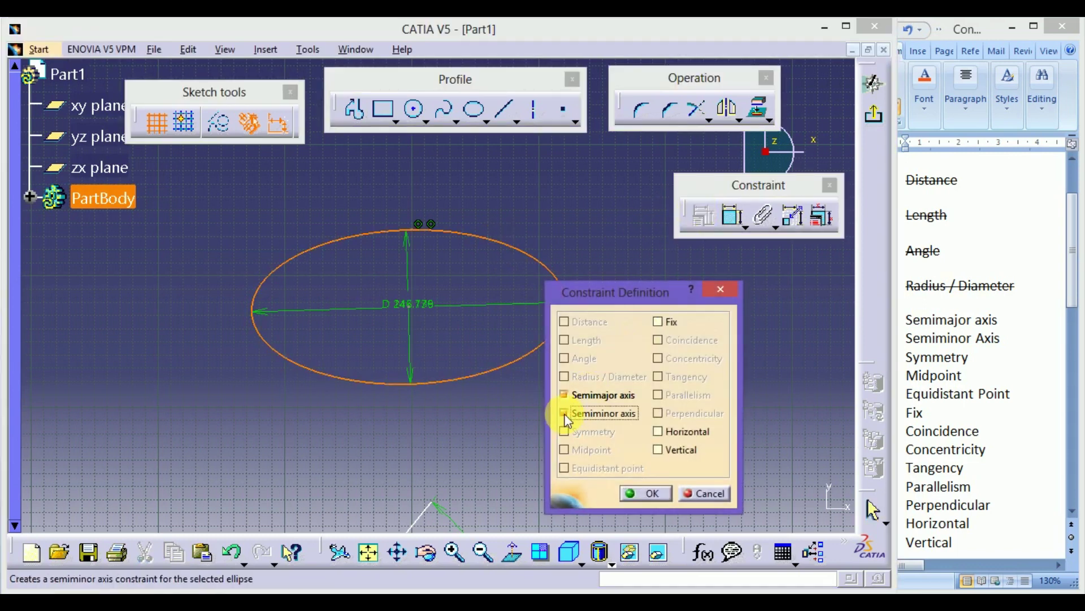
click(632, 493)
click(424, 277)
drag(424, 277, 484, 285)
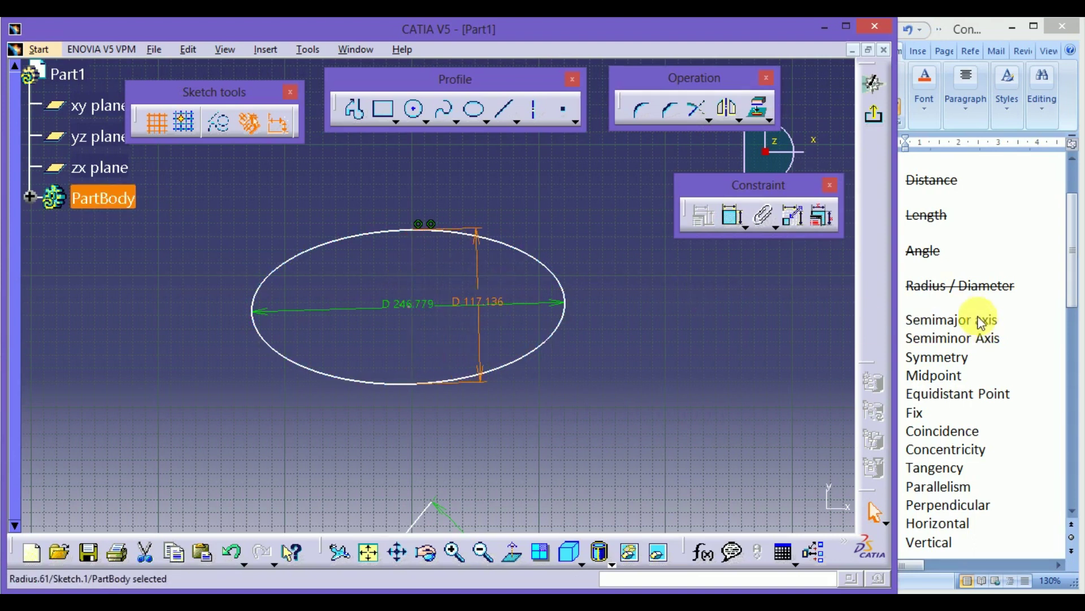
Switch to the Word document, strike through Semimajor axis and Semiminor Axis in the list, and return to CATIA.
click(910, 318)
triple_click(918, 321)
mouse_move(920, 327)
mouse_down()
mouse_move(908, 327)
mouse_move(995, 355)
mouse_up()
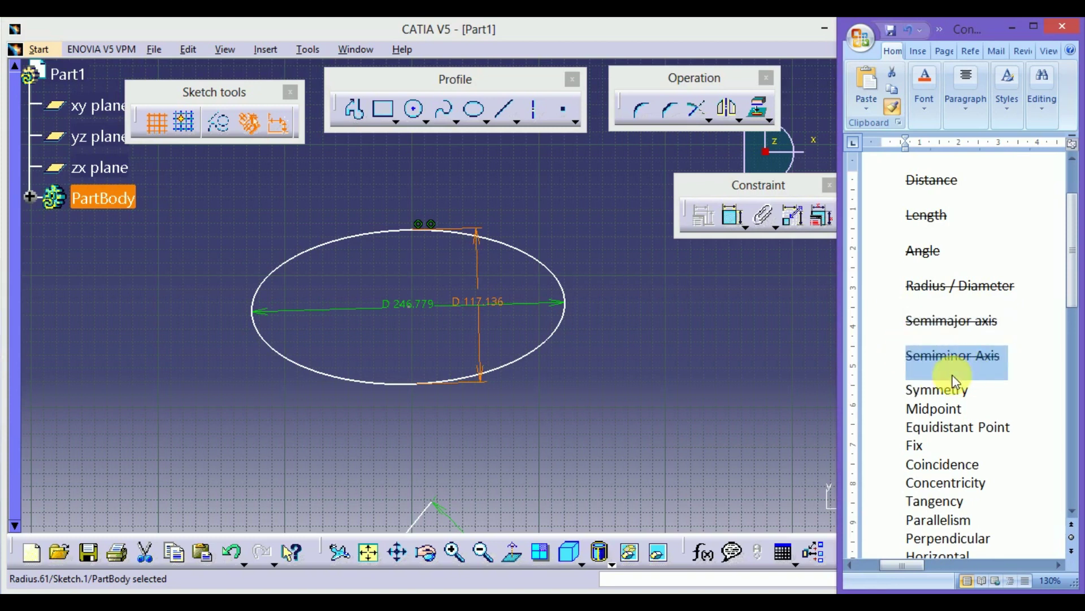
click(706, 420)
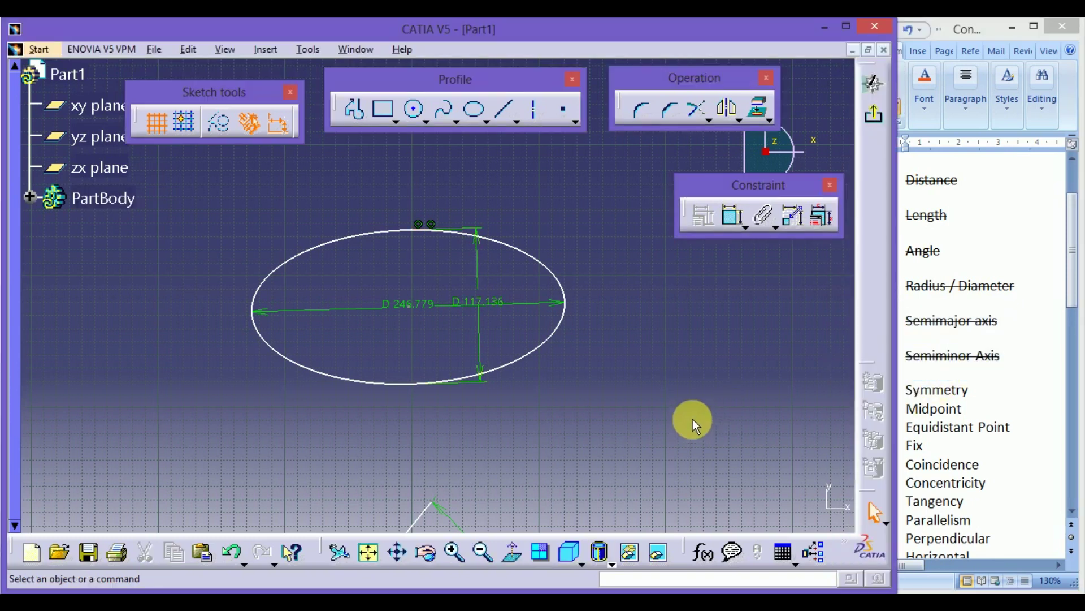
Sketch three parallel slanted lines side by side in the empty area above and beside the ellipse.
click(505, 109)
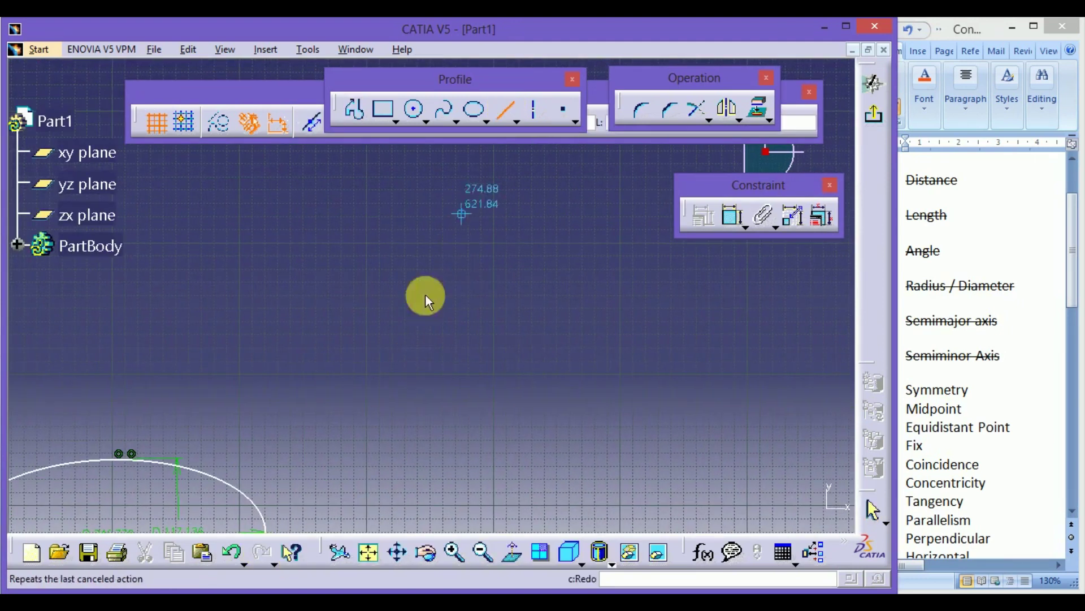
click(461, 208)
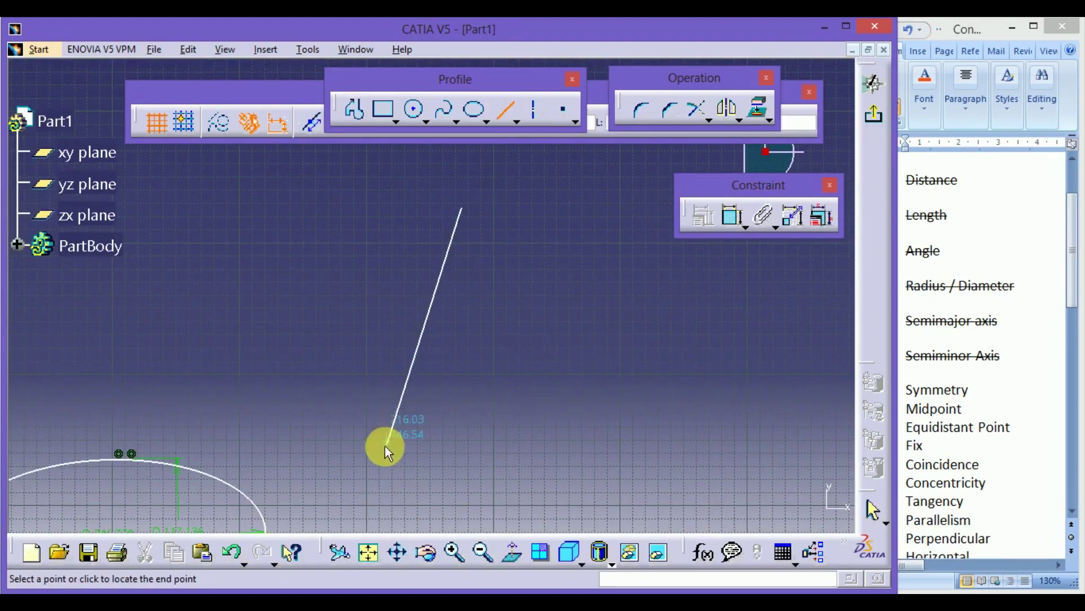
click(385, 446)
click(509, 111)
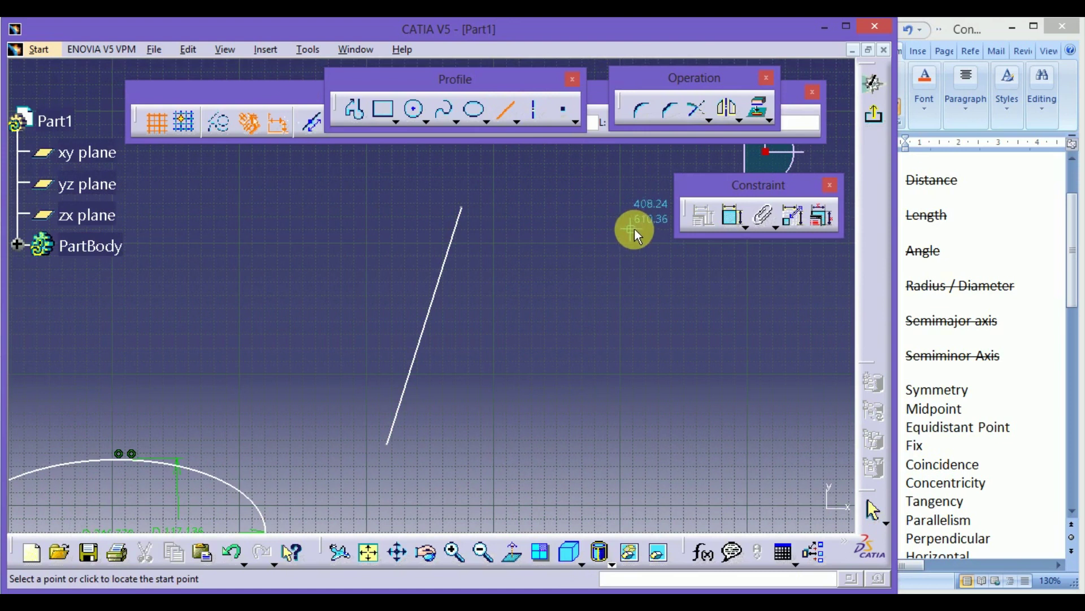
click(603, 231)
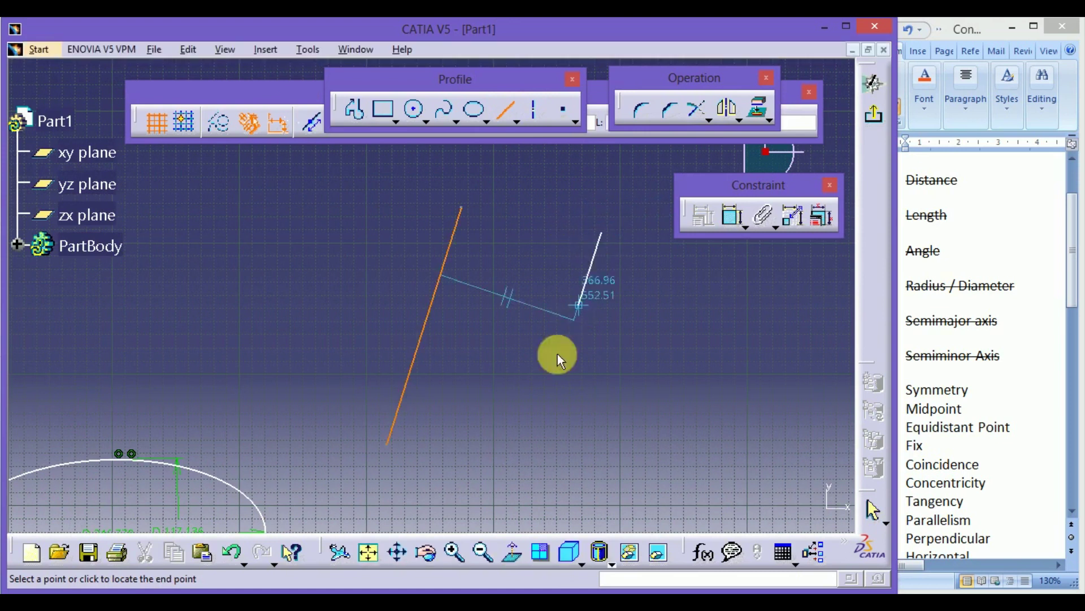
click(530, 460)
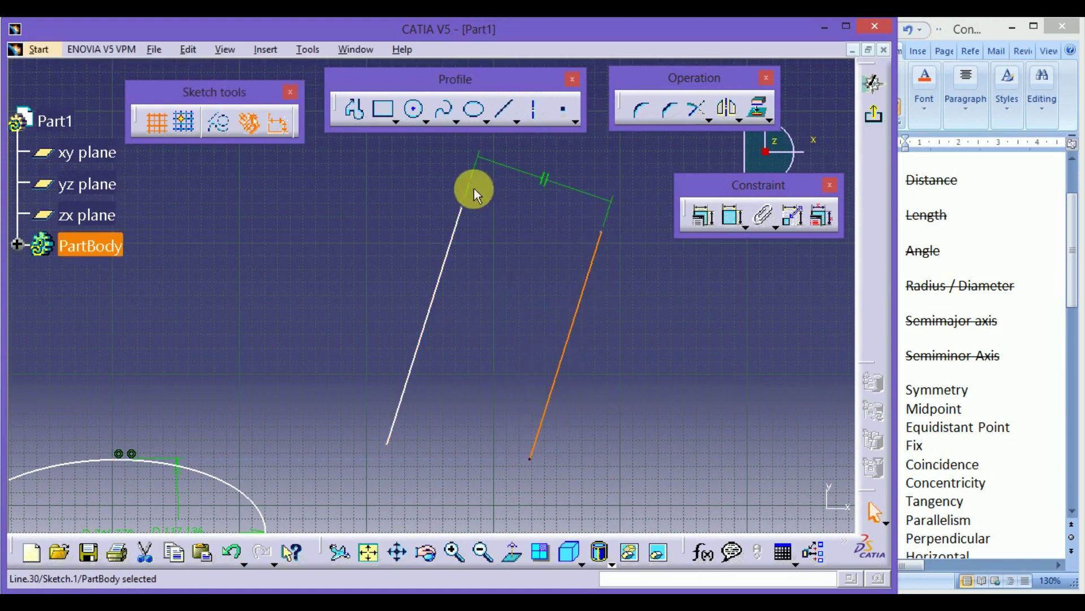
click(507, 110)
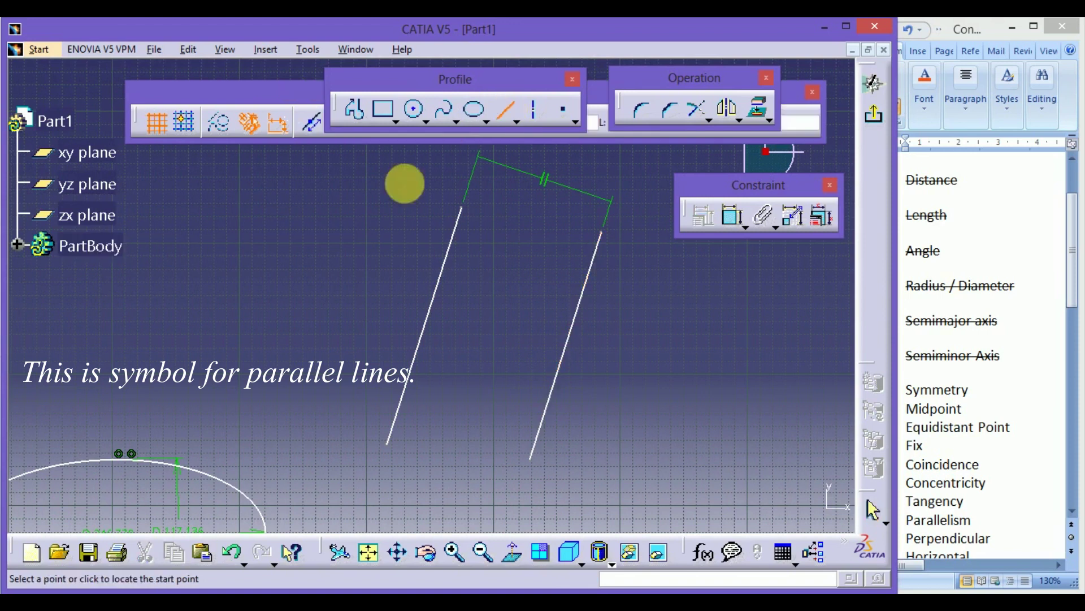
click(362, 162)
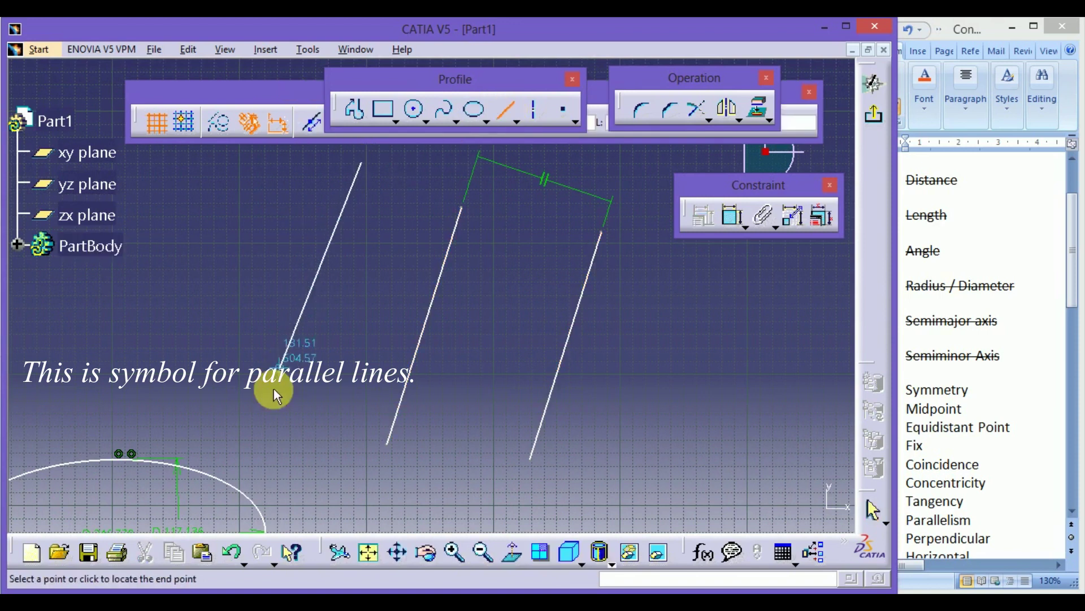
click(283, 417)
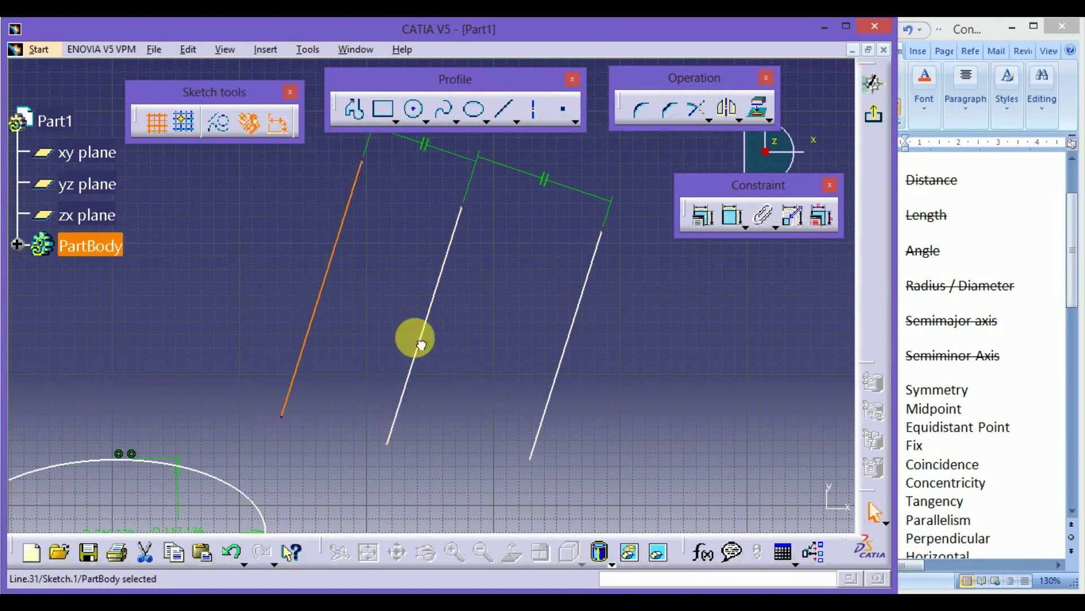
Add a Symmetry constraint to the three slanted lines through the constraint dialog.
ctrl+click(568, 339)
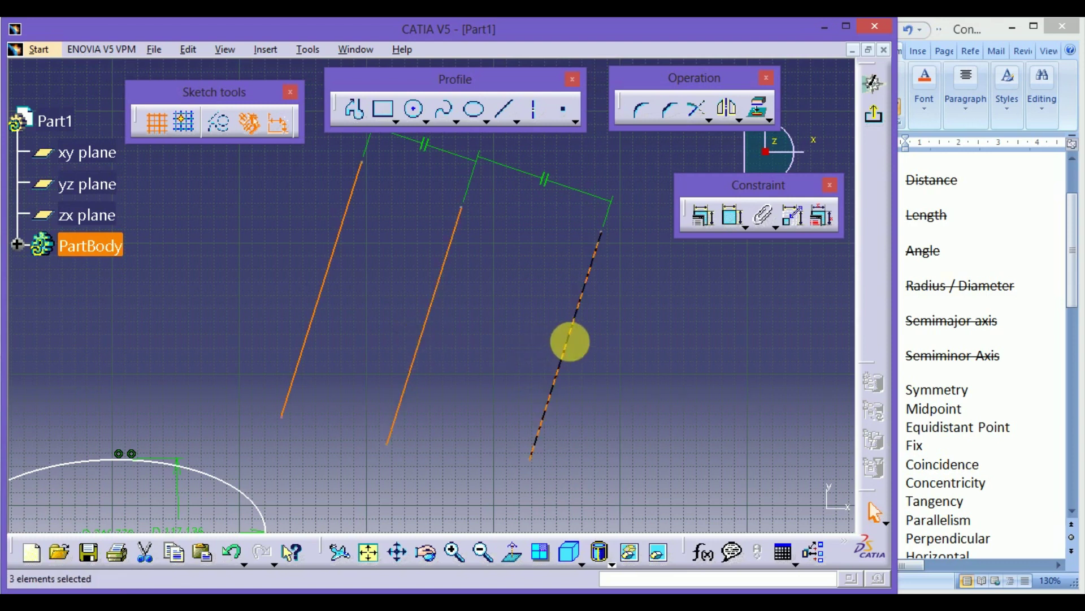
click(704, 208)
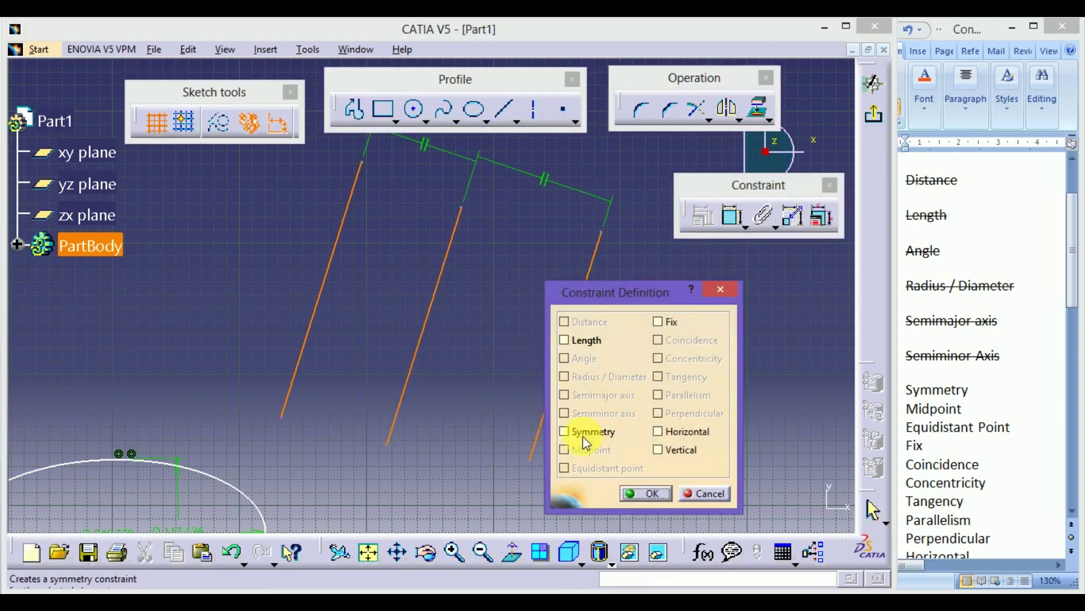
click(564, 431)
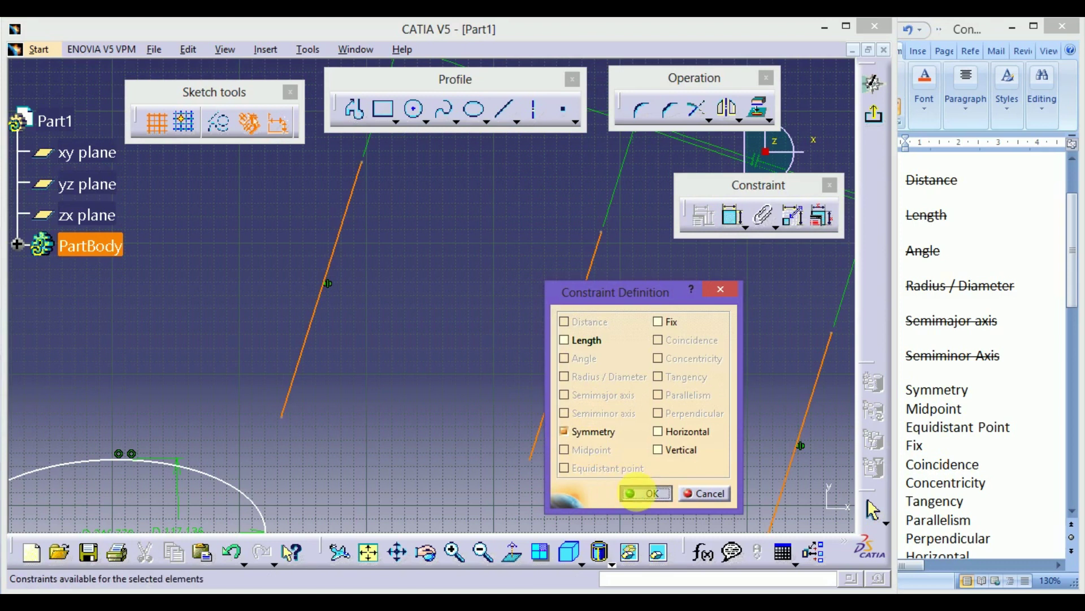
click(636, 490)
Dimension the distance between the leftmost and middle slanted lines, placing the dimension between them.
mouse_move(698, 339)
middle_down()
mouse_move(676, 412)
mouse_move(684, 445)
middle_up()
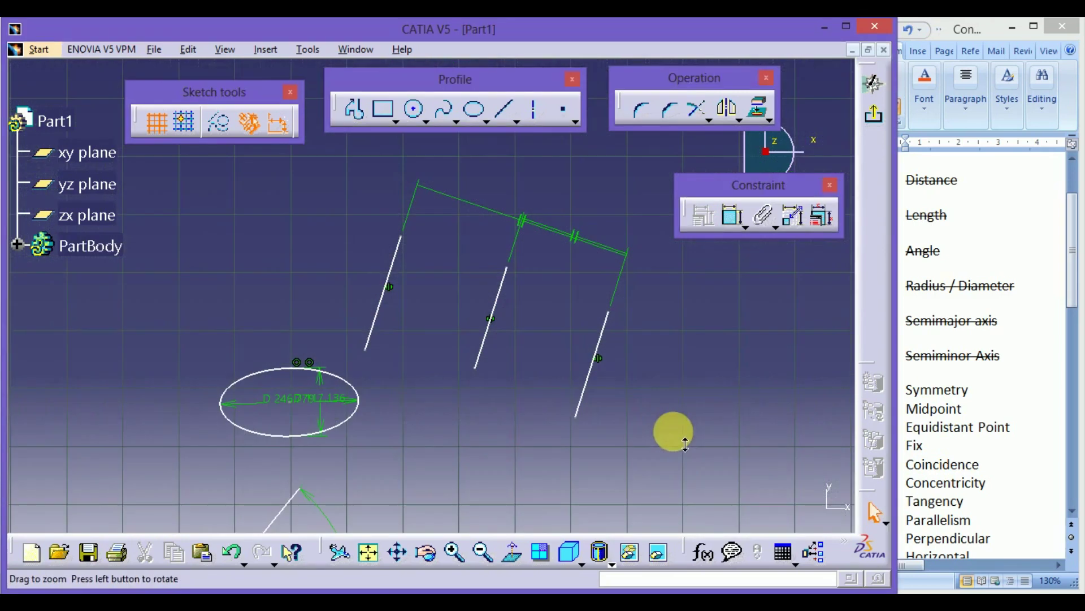
click(733, 216)
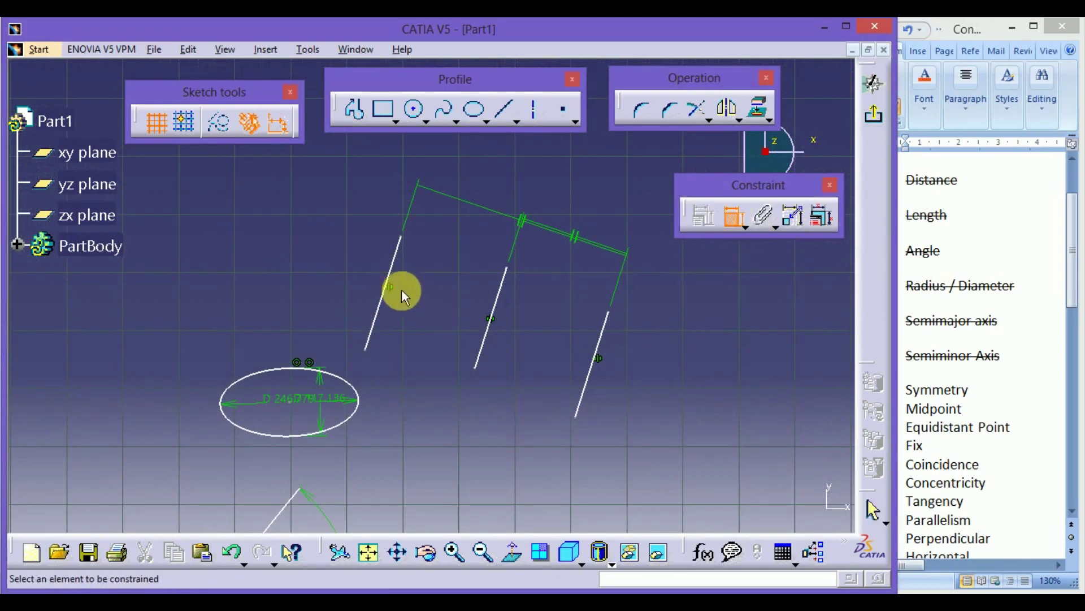
click(389, 275)
click(456, 290)
Add a second distance dimension between the middle and rightmost slanted lines, and delete that redundant dimension.
click(732, 216)
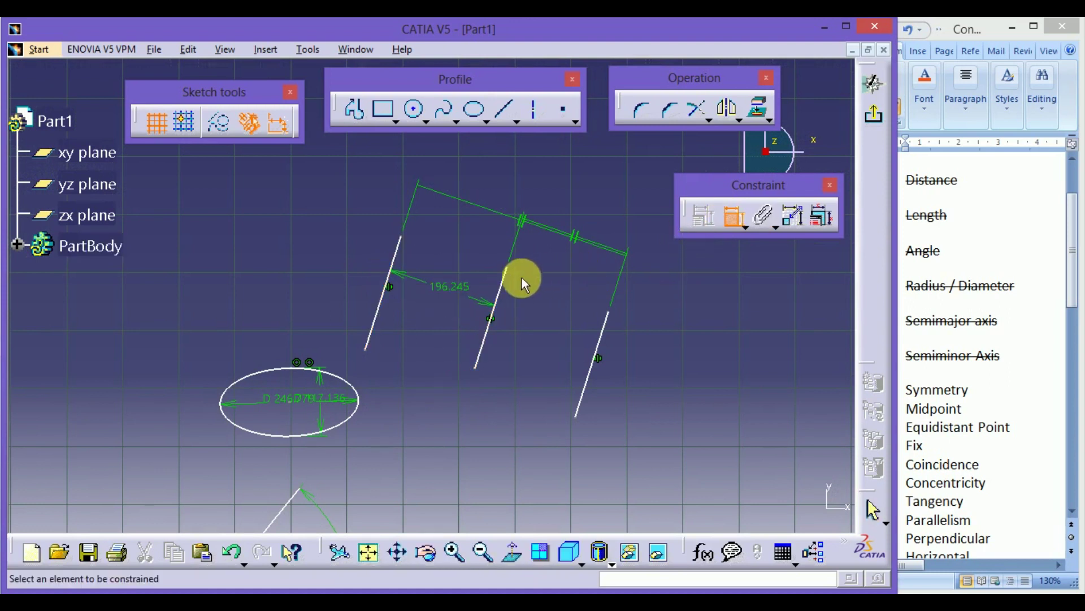
click(502, 285)
click(605, 330)
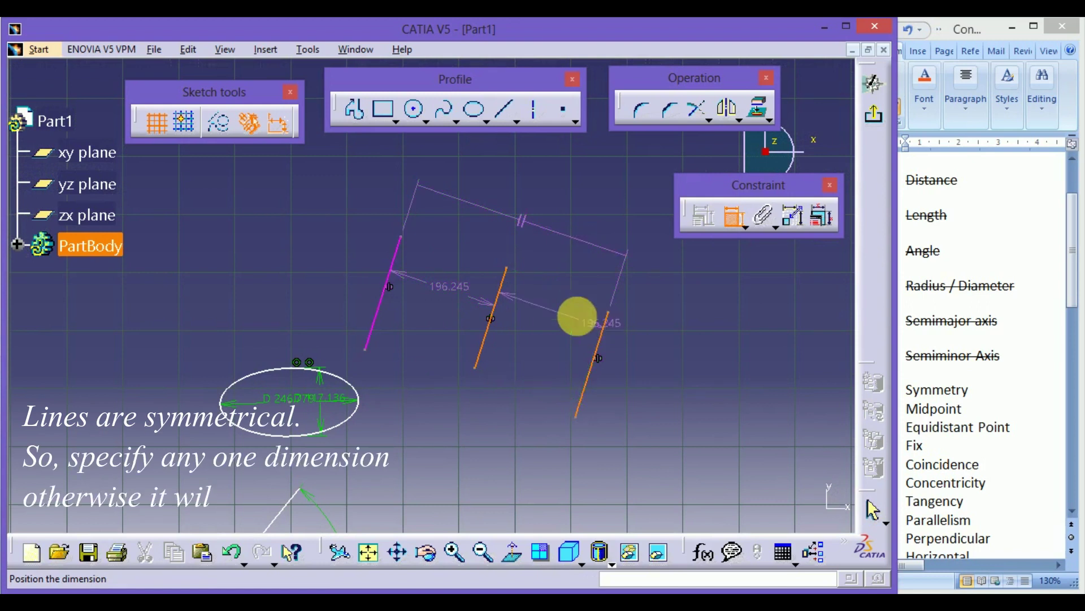
click(541, 307)
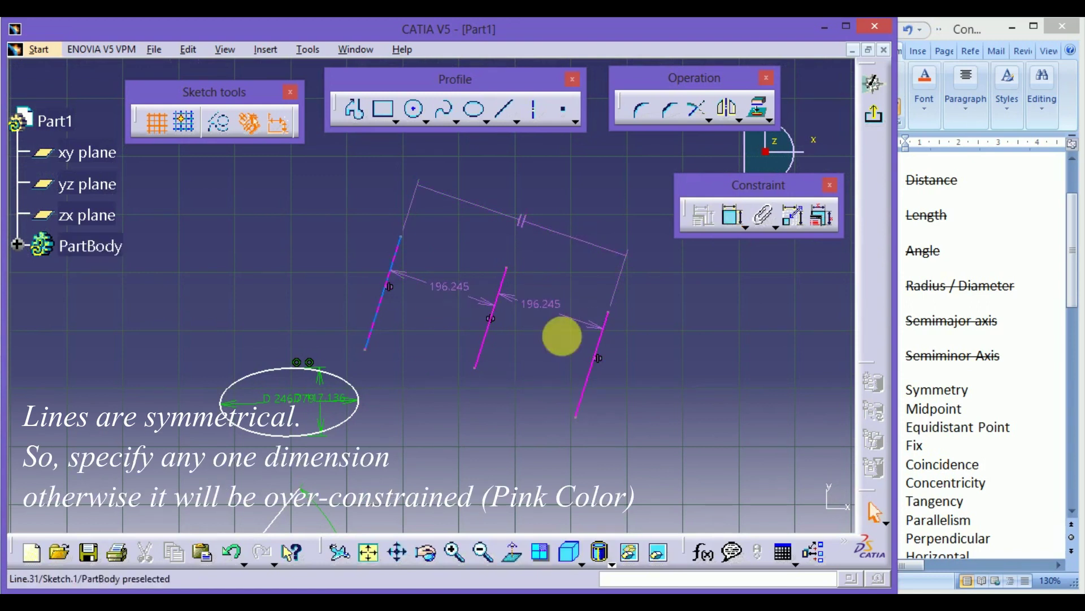
middle_drag(691, 306, 686, 375)
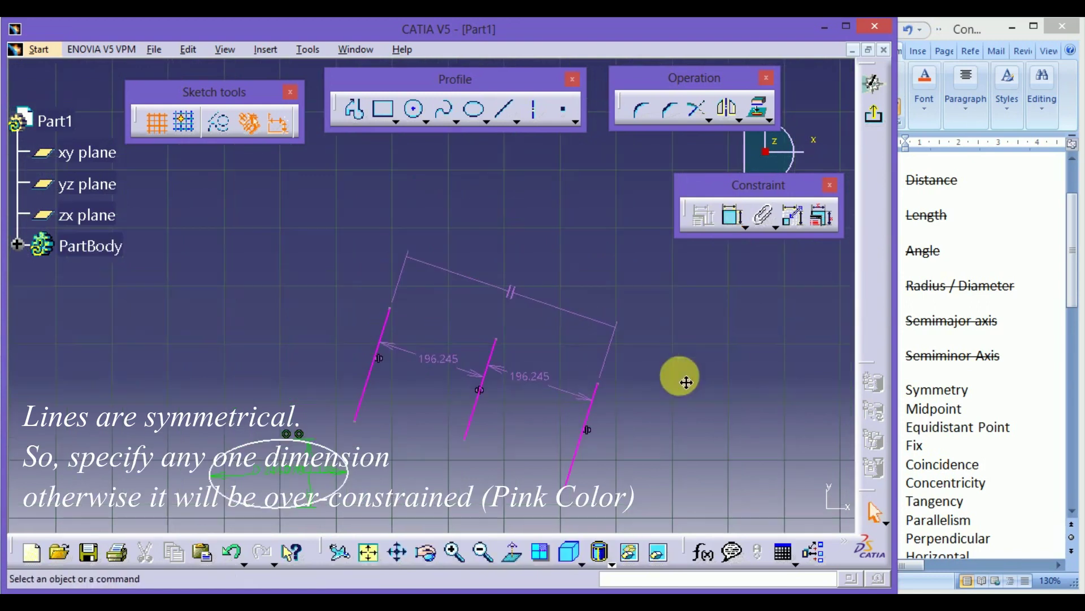
click(536, 381)
key(Delete)
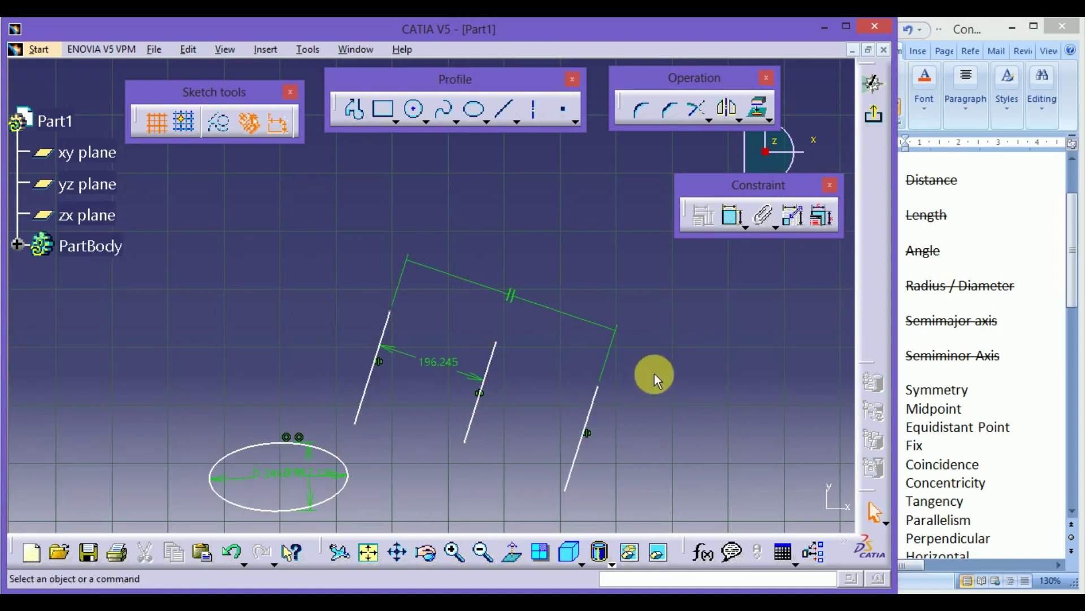
Switch to the Word document, strike through Symmetry in the list, and return to CATIA.
middle_drag(663, 347, 667, 590)
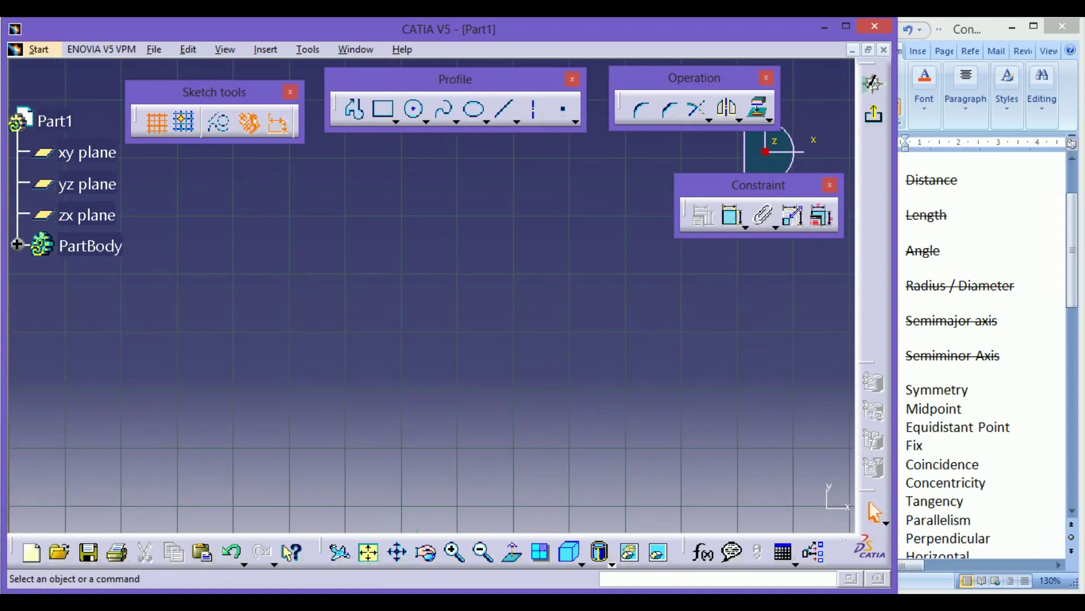
drag(903, 389, 970, 396)
middle_click(678, 439)
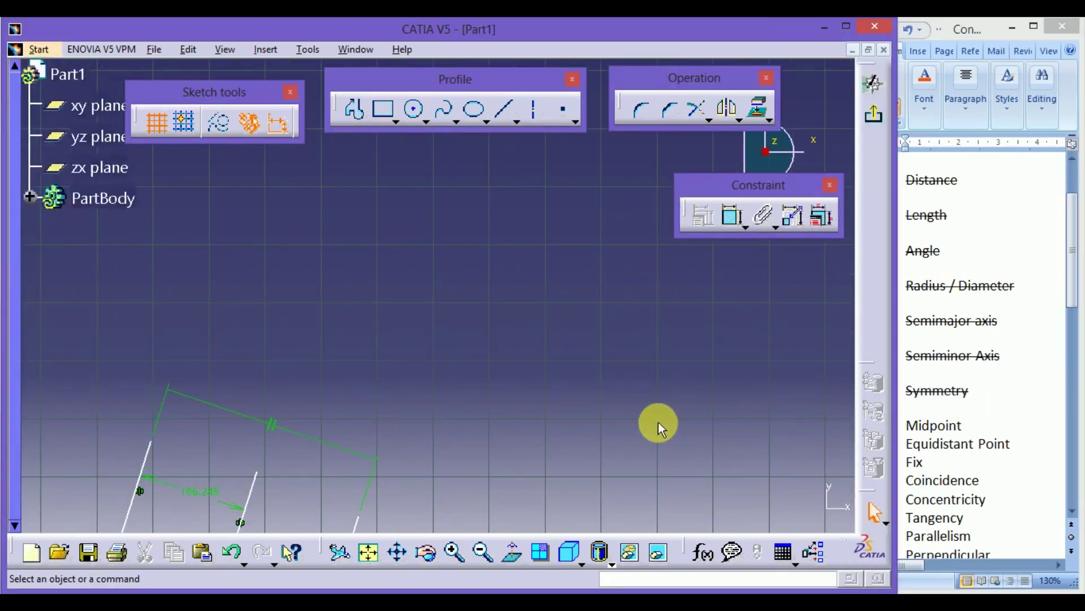
Place a point on the upper part of the rightmost slanted line.
middle_drag(570, 439, 714, 172)
click(561, 113)
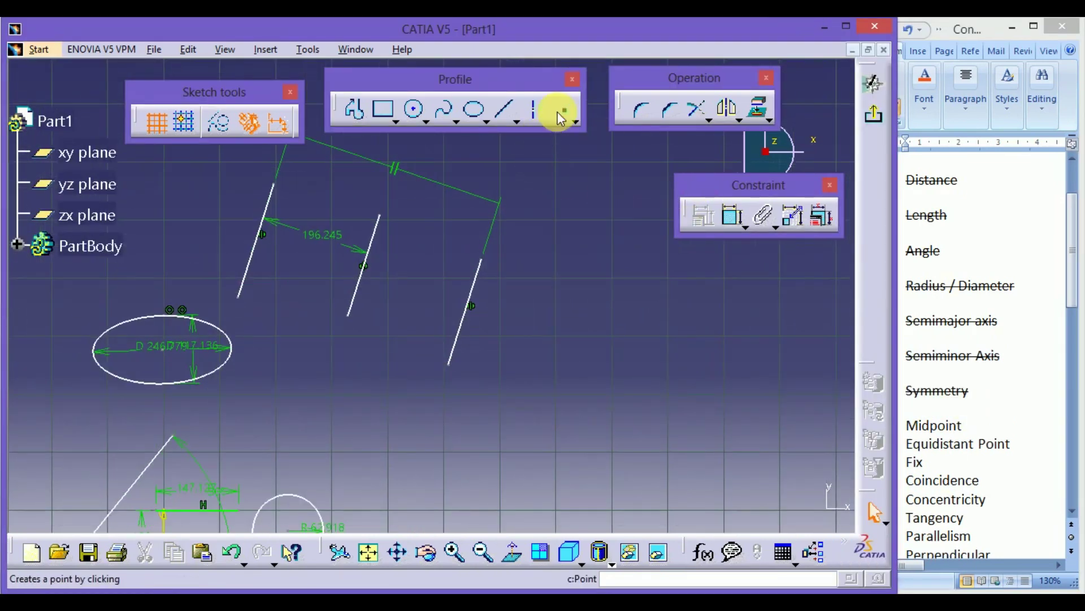
click(478, 284)
Add a Midpoint constraint between the new point and the rightmost slanted line through the constraint dialog.
mouse_move(509, 360)
ctrl+middle_down()
mouse_move(521, 266)
mouse_move(567, 305)
ctrl+middle_up()
click(528, 272)
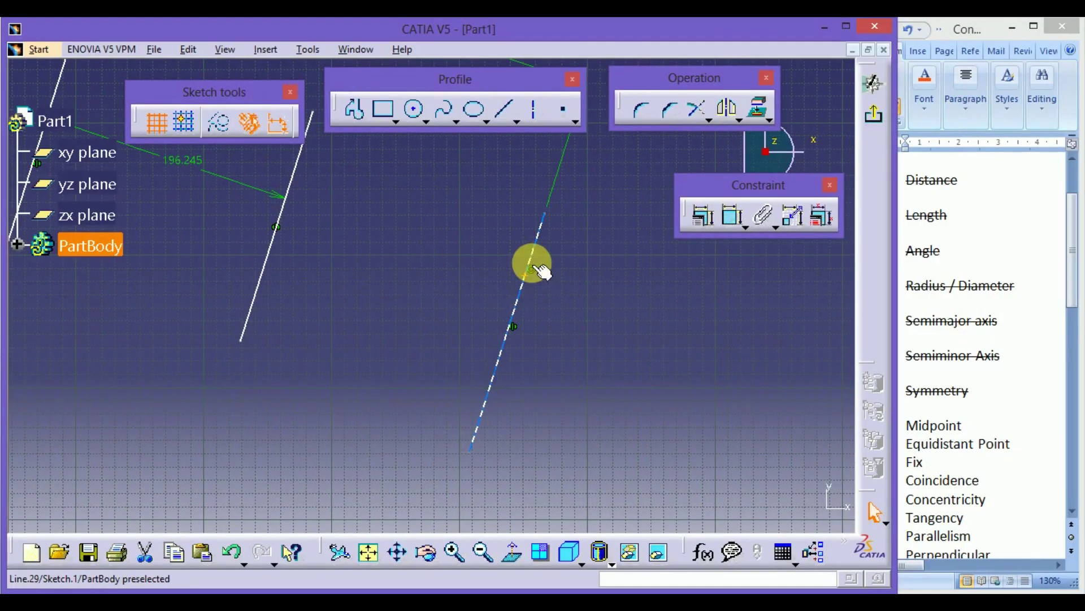
ctrl+click(526, 305)
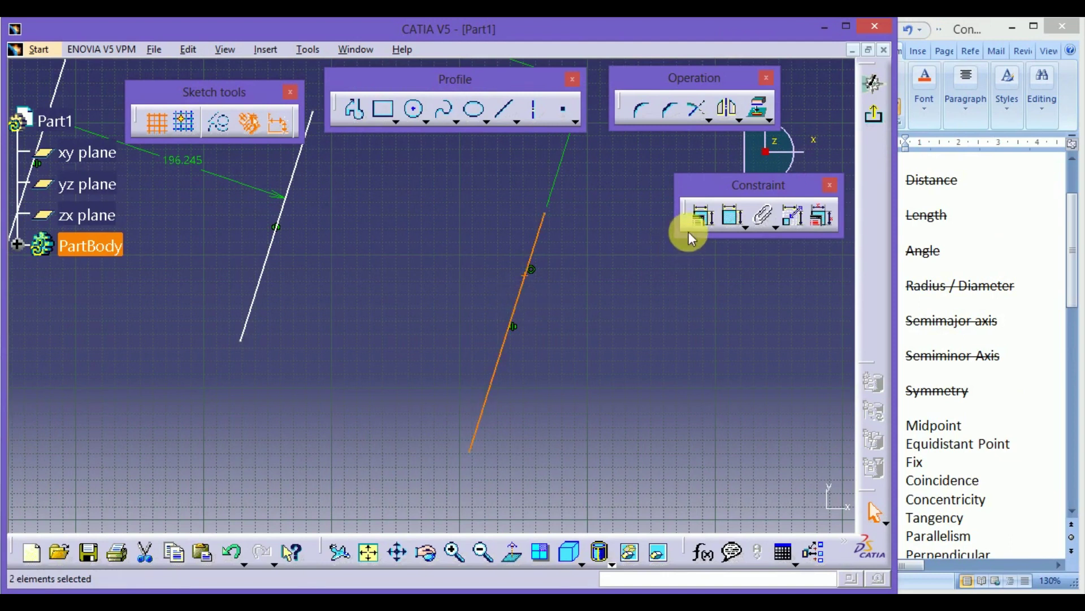
click(701, 214)
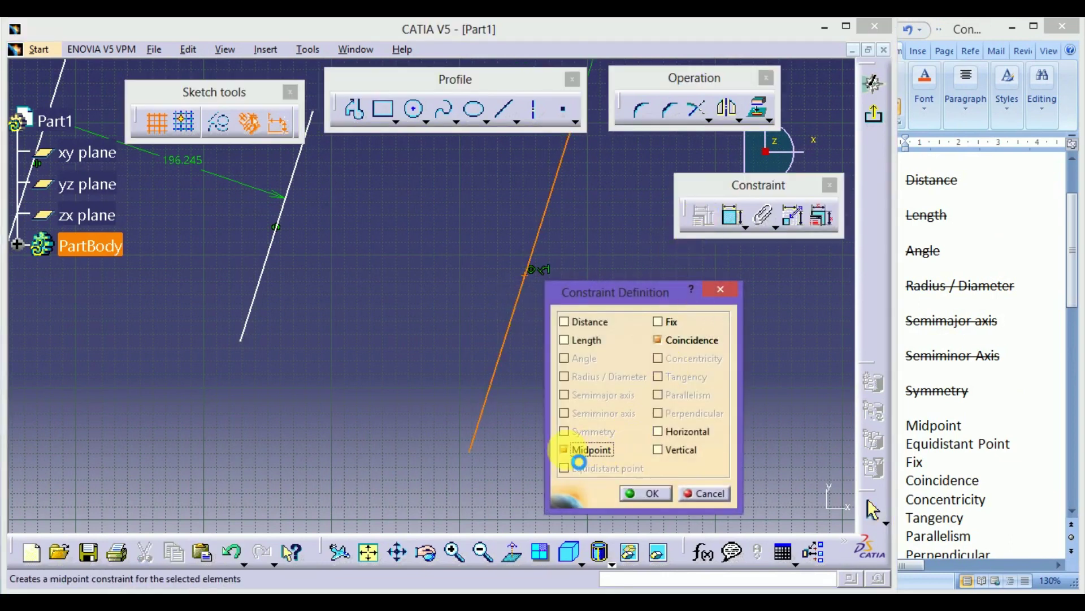
click(646, 493)
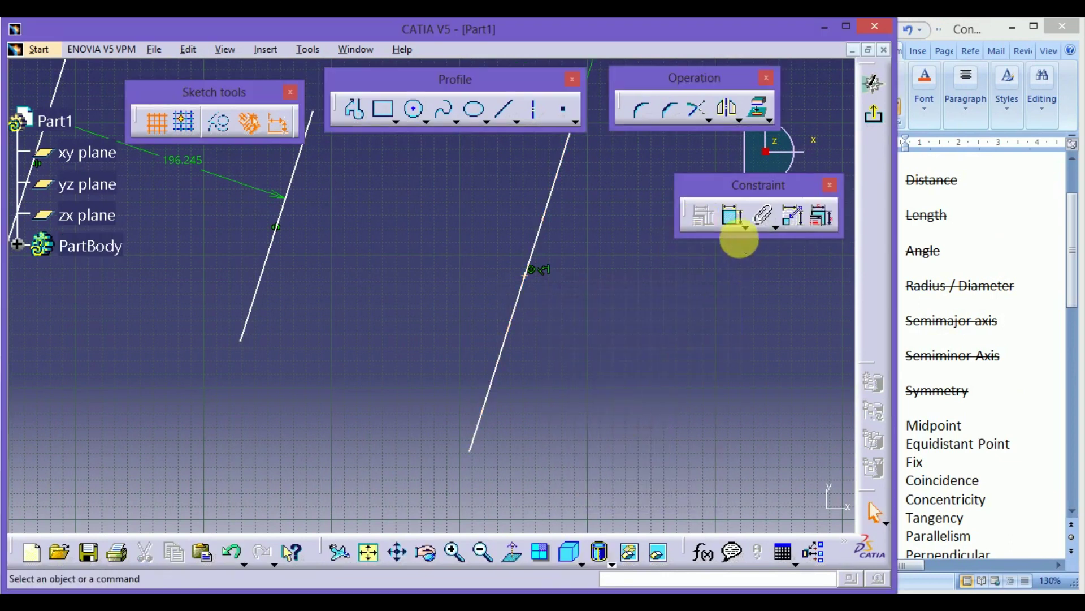
Dimension the length of the rightmost slanted line, placing the dimension to its right.
click(734, 220)
click(540, 224)
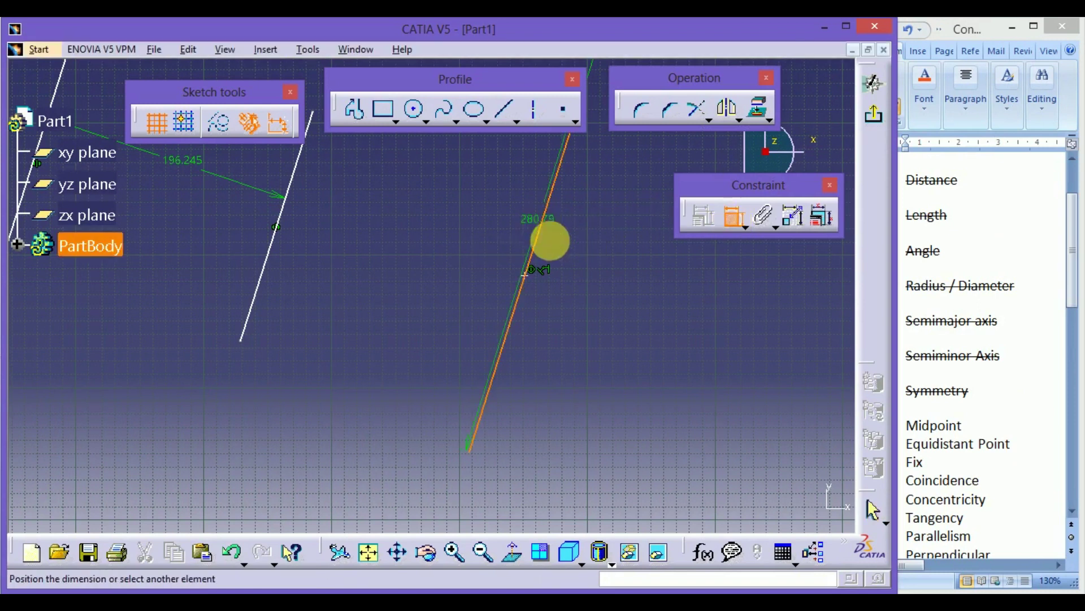
click(565, 301)
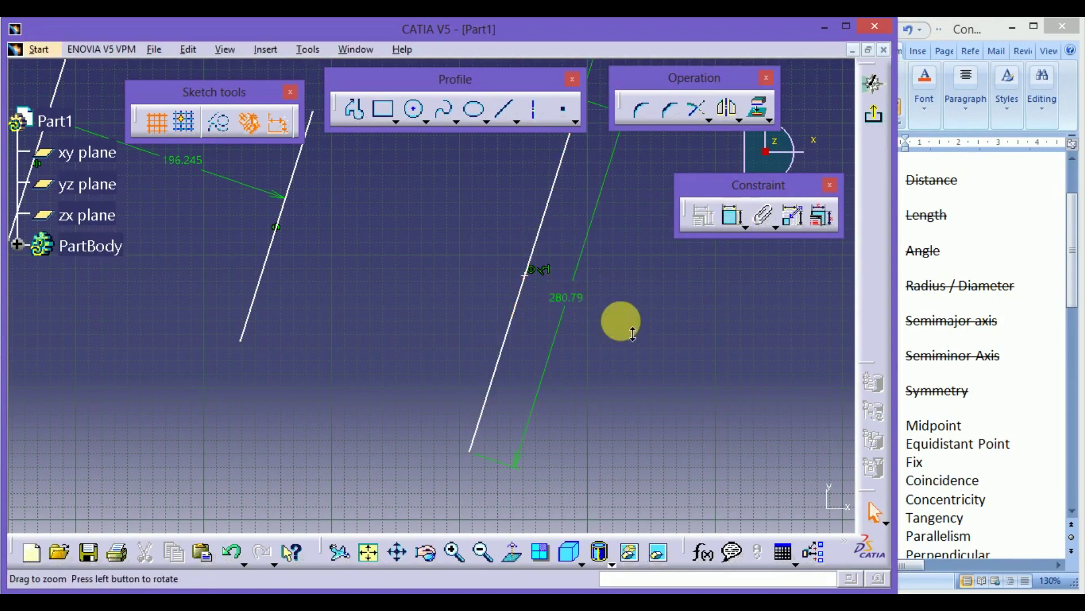
Dimension the distance from the midpoint to the rightmost line's upper endpoint, and delete that redundant dimension.
middle_drag(632, 333, 611, 375)
click(734, 219)
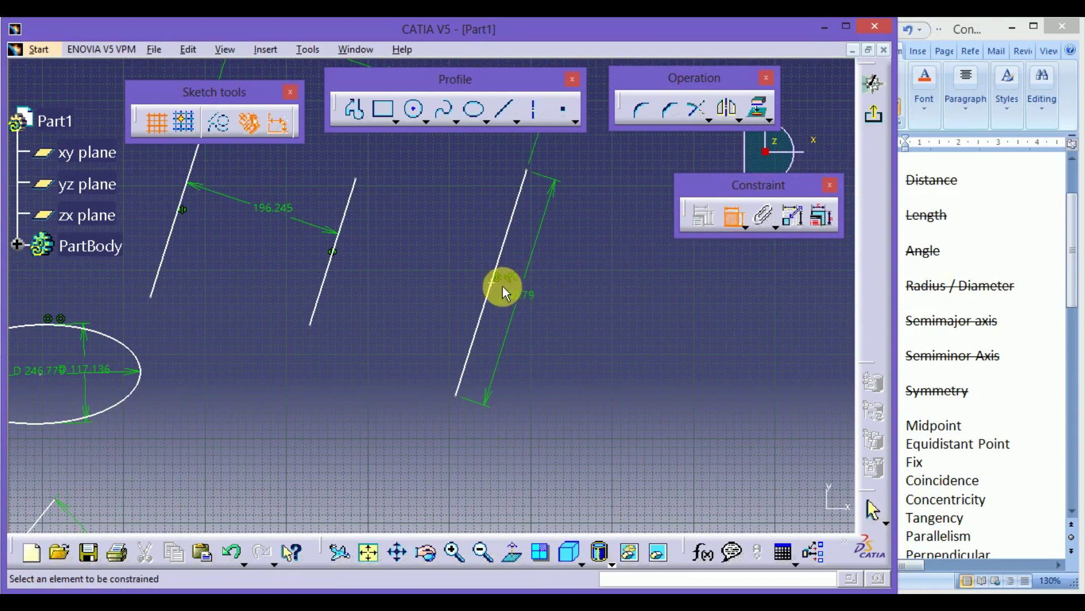
click(495, 284)
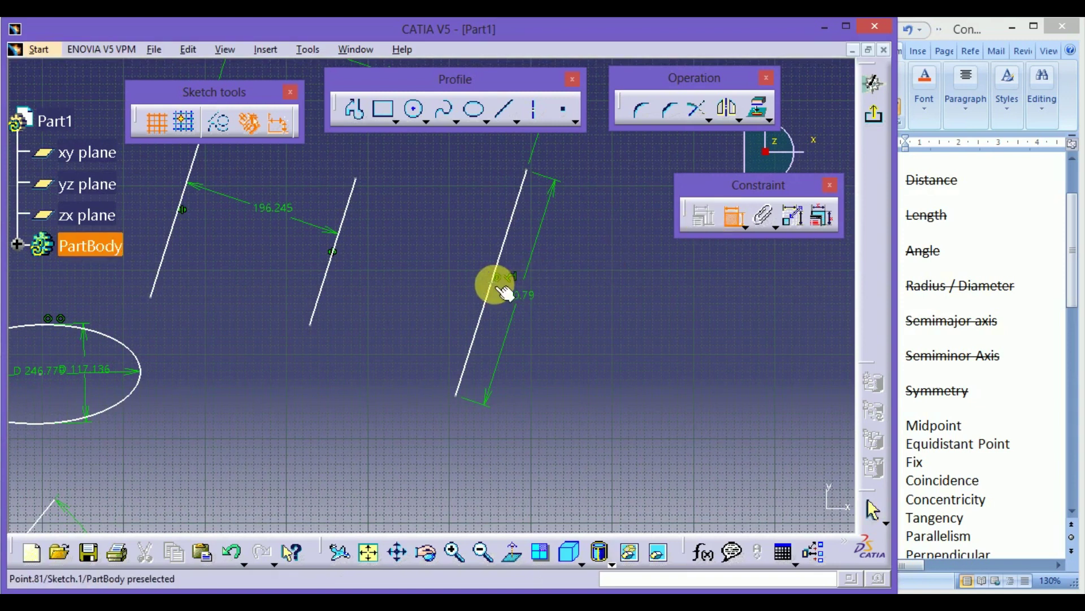
click(533, 179)
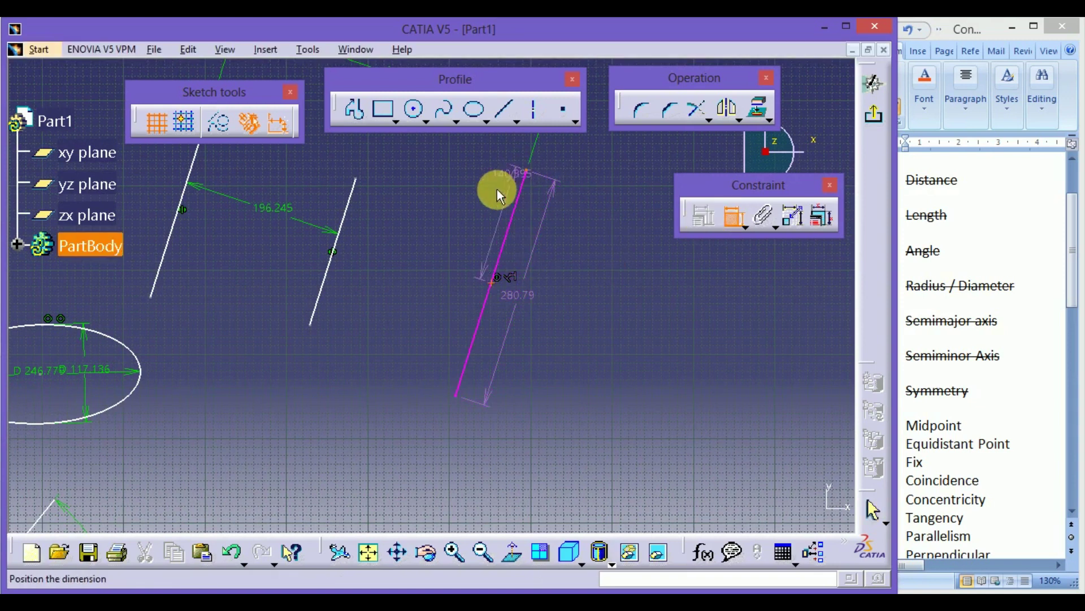
click(469, 208)
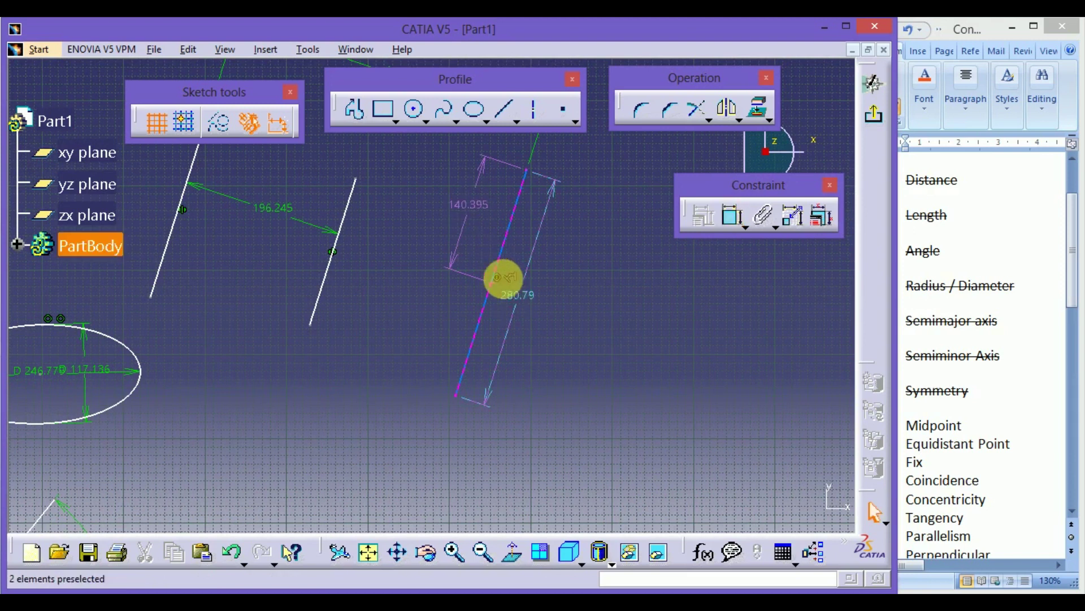
click(488, 214)
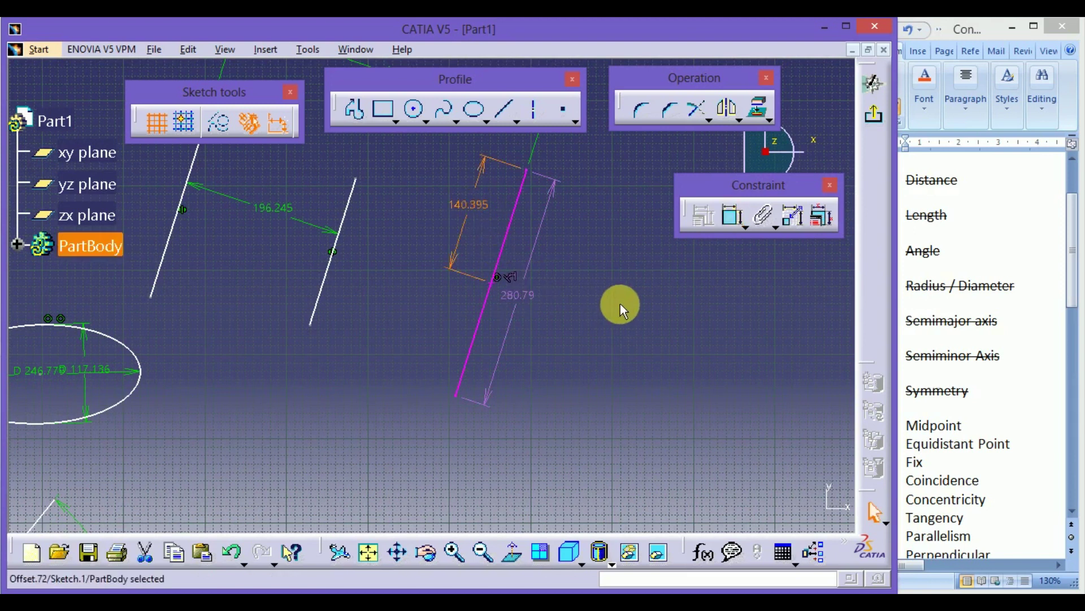
key(Delete)
Place three separate points in the empty area above the lines, two side by side and one centred below them.
mouse_move(622, 291)
middle_down()
mouse_move(654, 480)
mouse_move(651, 593)
middle_up()
middle_drag(514, 426, 489, 584)
click(555, 113)
click(391, 206)
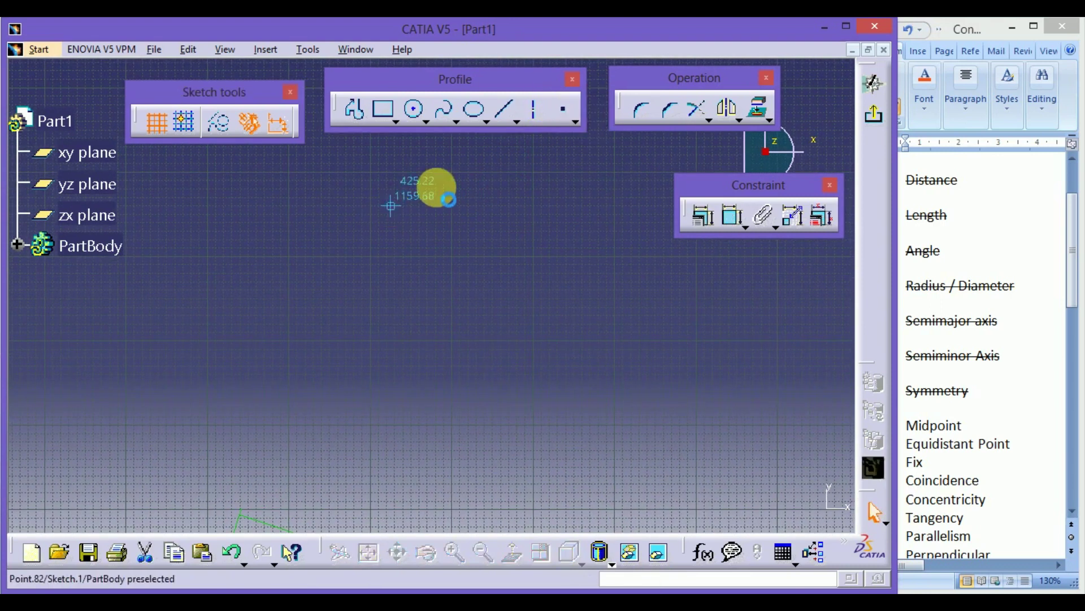
click(514, 199)
click(558, 121)
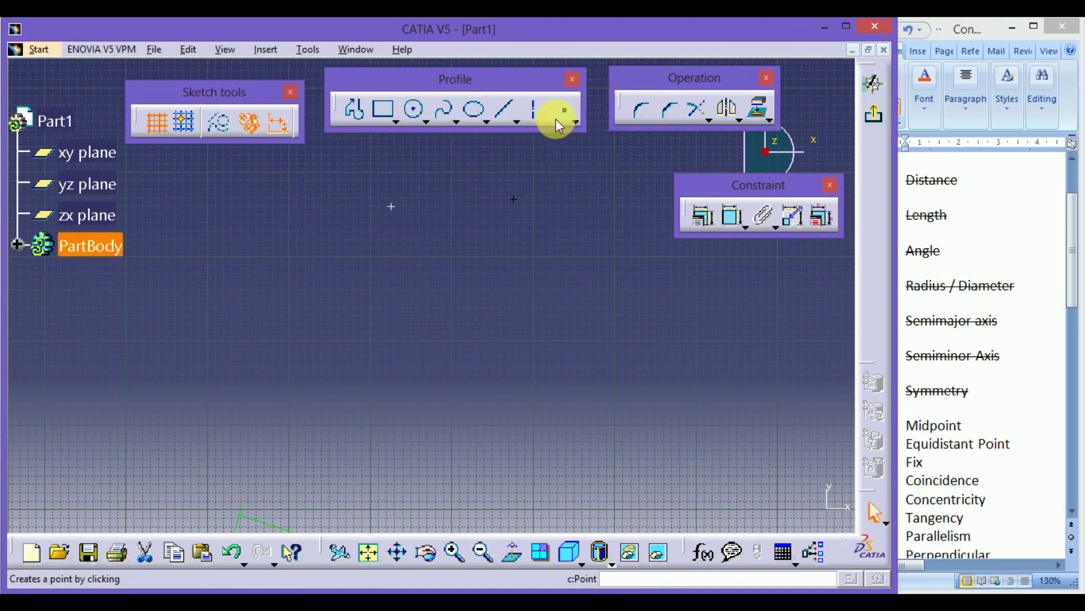
click(442, 340)
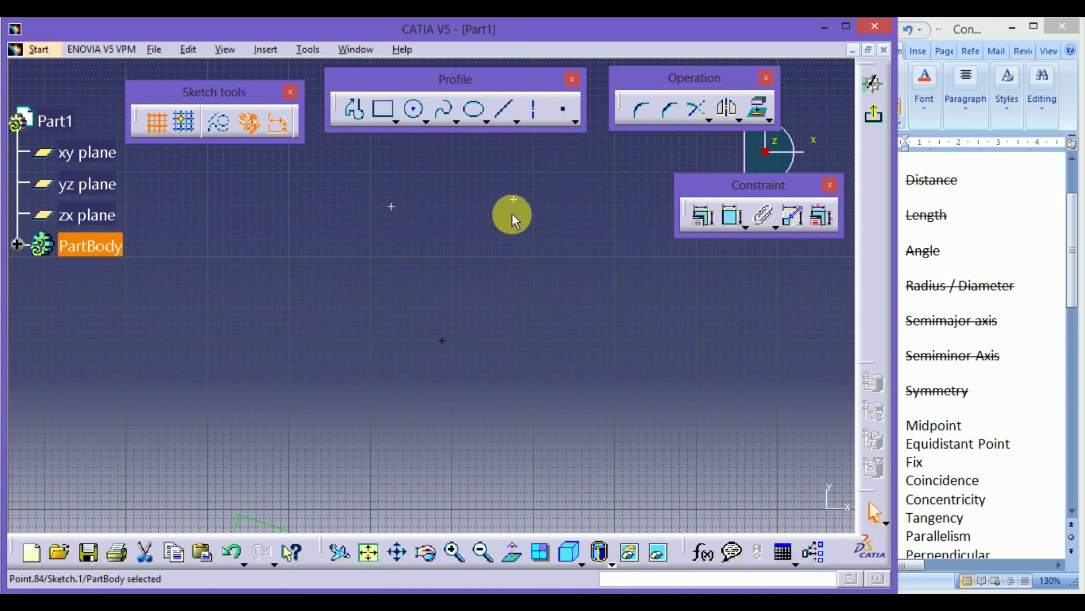
Add an Equidistant point constraint between the three separate points through the constraint dialog.
click(514, 200)
ctrl+click(392, 207)
ctrl+click(444, 342)
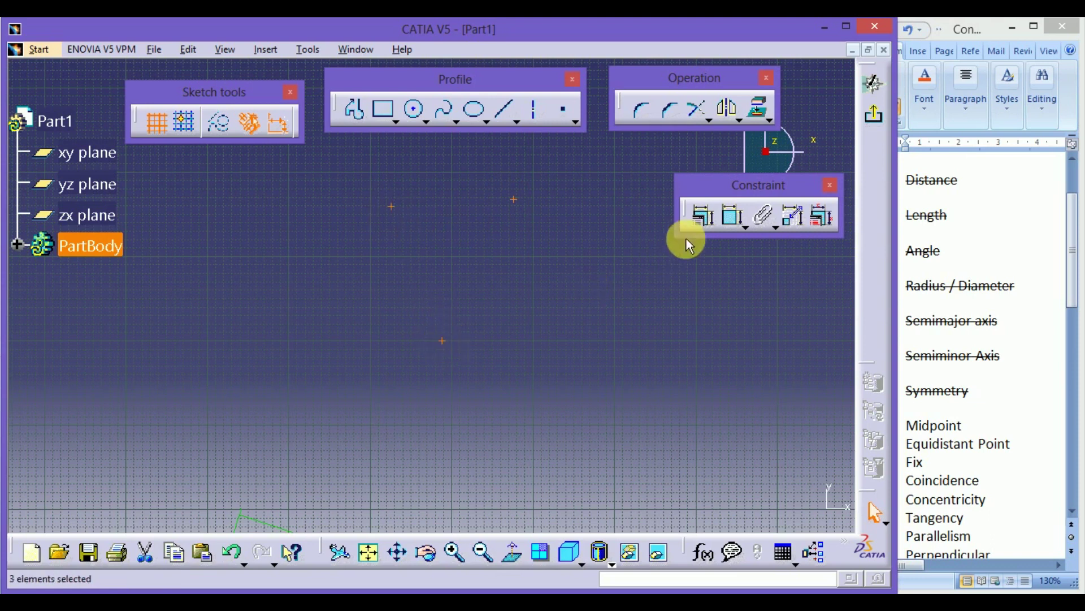
click(703, 216)
click(564, 468)
click(646, 494)
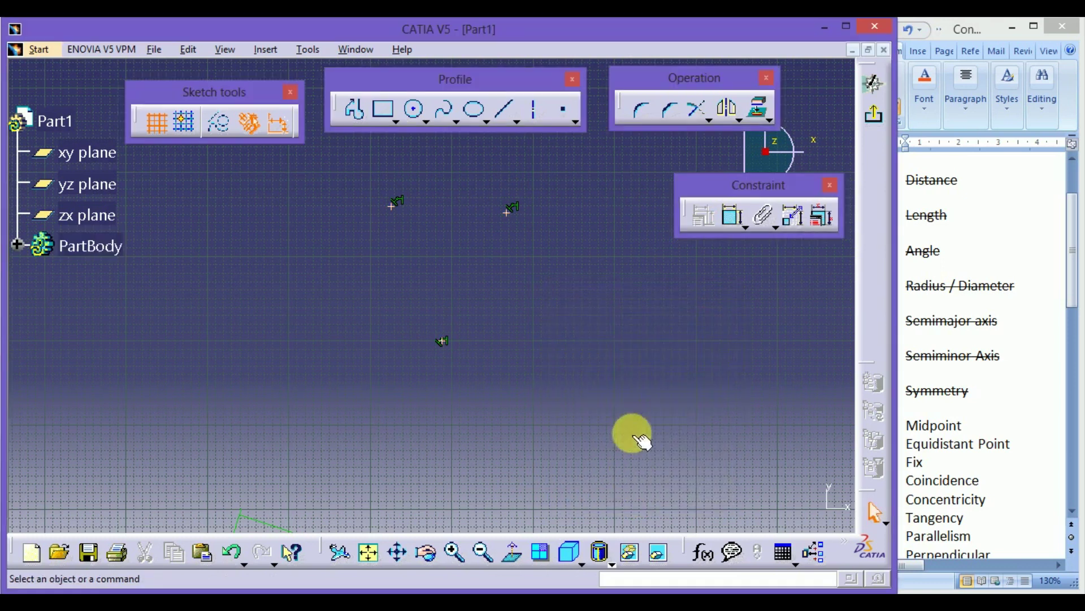
Dimension the distance between the lower point and the upper-right point, placing the dimension to their right.
click(729, 217)
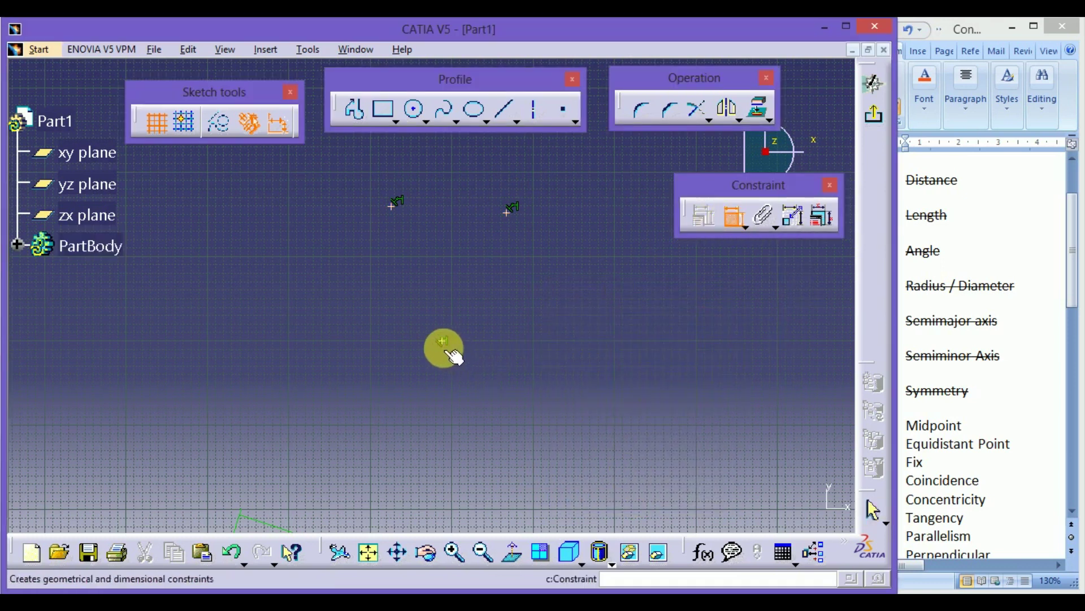
click(443, 342)
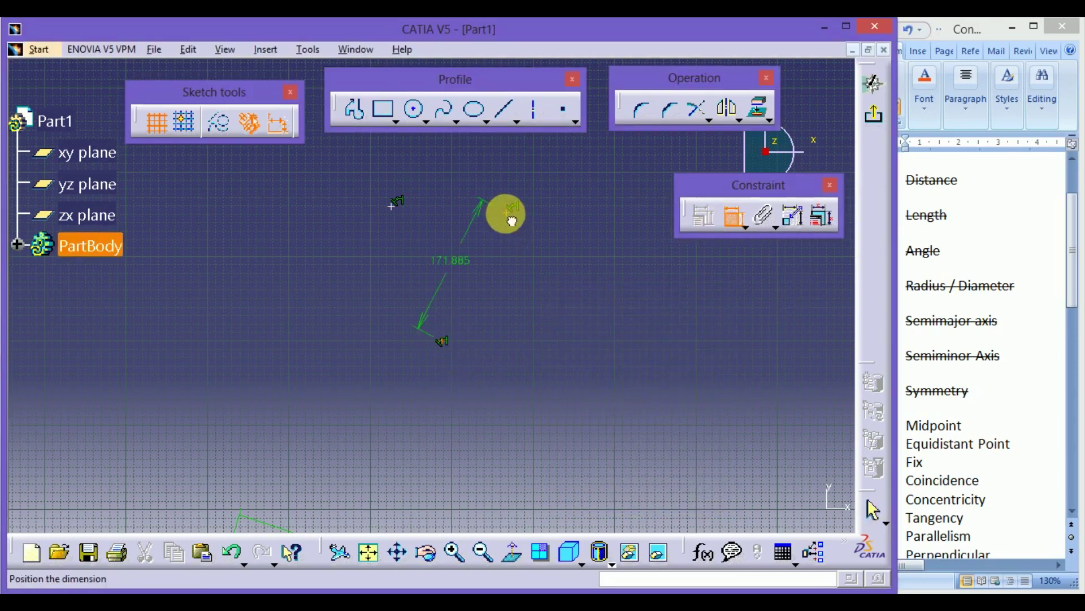
click(520, 286)
Dimension the distance between the lower point and the upper-left point, and delete that dimension.
click(734, 216)
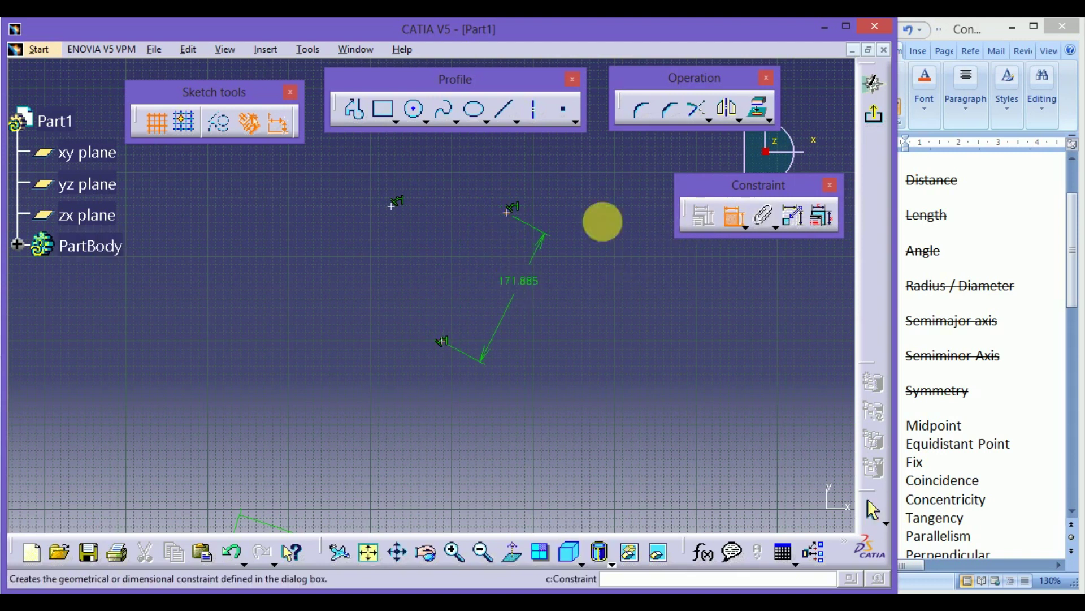
click(405, 211)
click(393, 206)
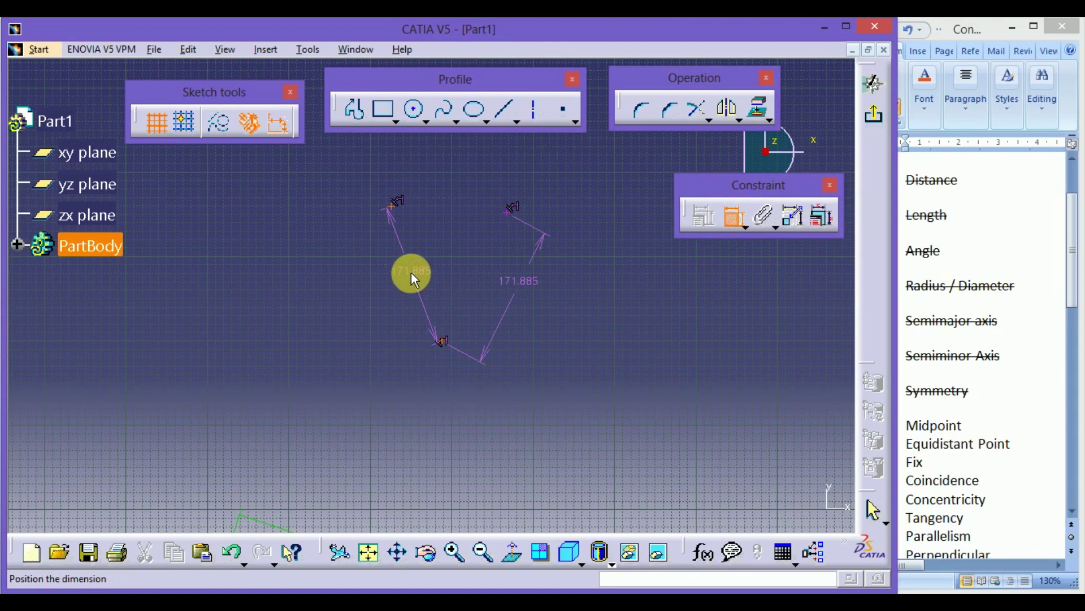
click(412, 273)
click(427, 276)
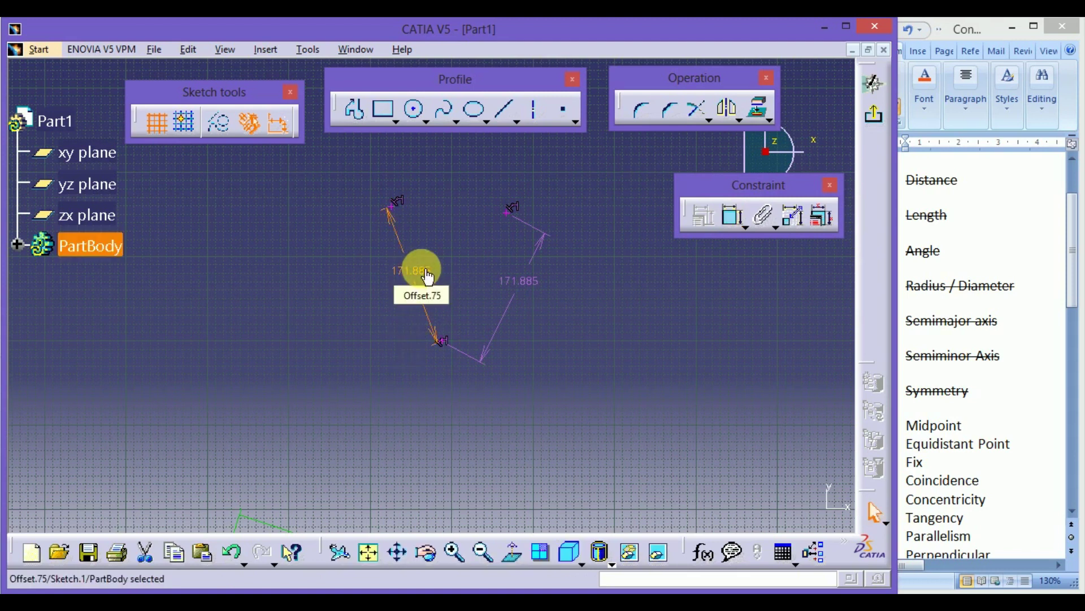
key(Delete)
Strike Midpoint and Equidistant Point off the constraint list in Word, and return to the CATIA sketch.
click(920, 427)
click(917, 430)
drag(917, 431, 989, 467)
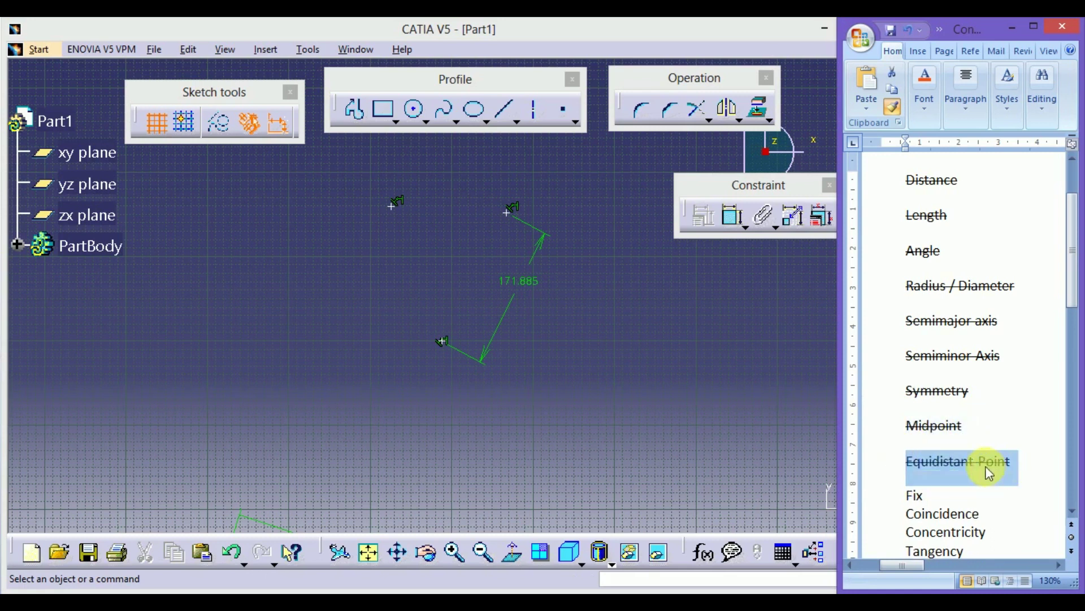
click(604, 404)
Apply a Fix constraint to the middle slanted line through the constraint dialog, and try to move the line.
middle_drag(583, 453, 589, 397)
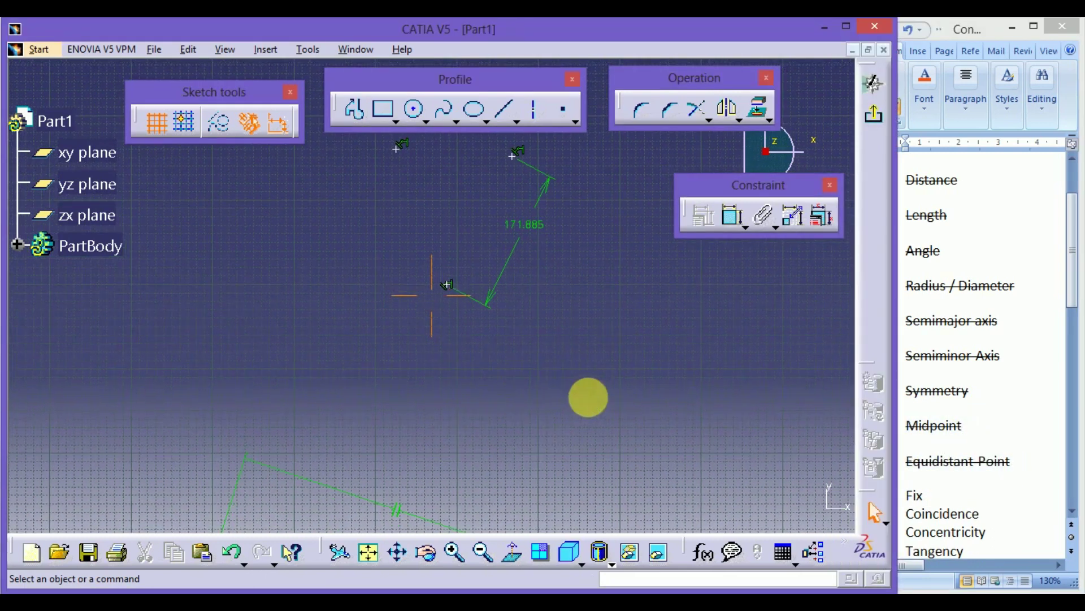
click(450, 293)
middle_drag(489, 443, 547, 118)
drag(398, 328, 465, 332)
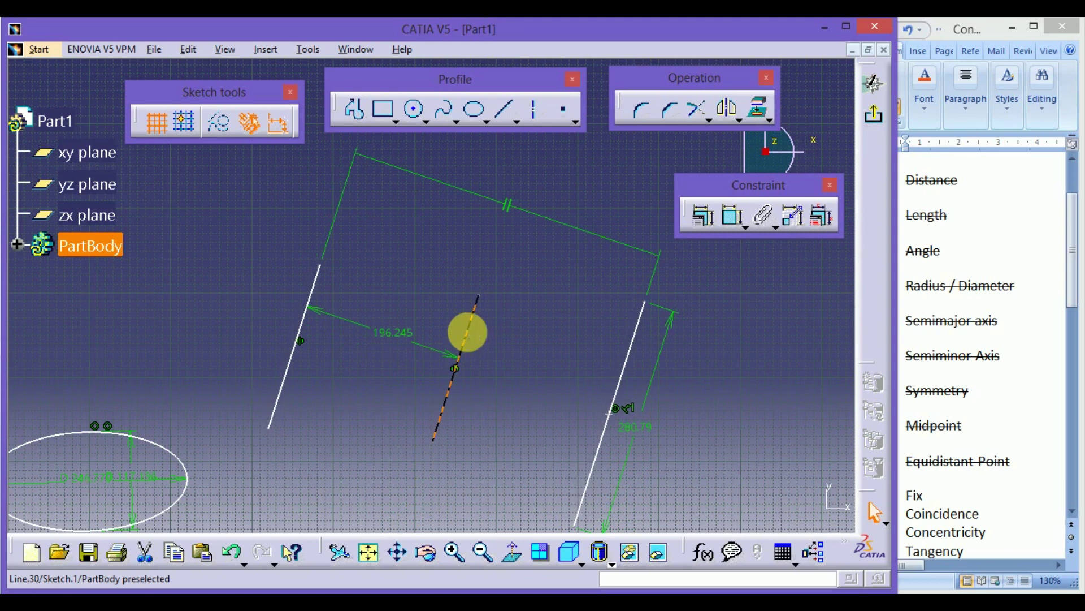
click(703, 214)
click(661, 323)
click(645, 493)
mouse_move(455, 371)
mouse_down()
mouse_move(478, 327)
mouse_move(511, 303)
mouse_up()
middle_drag(511, 302, 633, 573)
Strike Fix off the constraint list in Word, and return to the CATIA sketch.
click(940, 505)
triple_click(953, 497)
key(ctrl+y)
scroll(963, 498, down, 3)
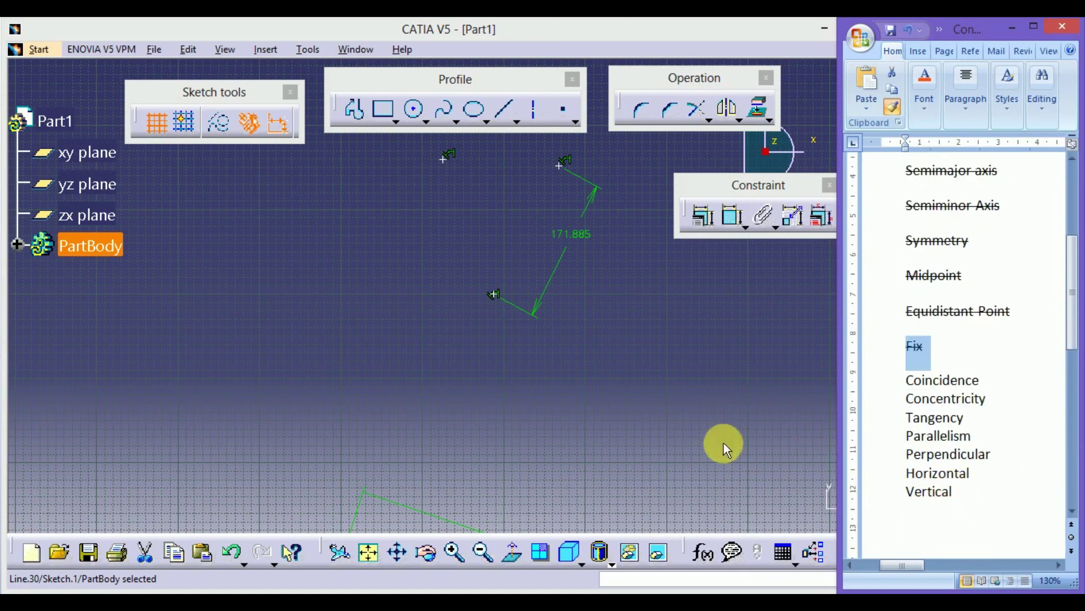
click(659, 424)
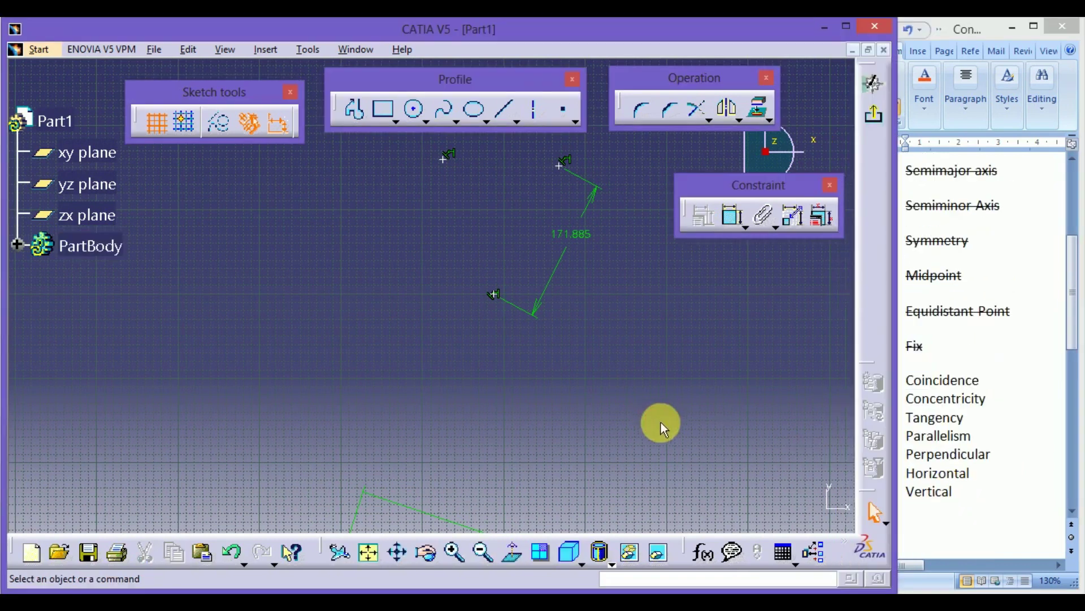
Draw two separate slanted lines in the empty area to the left of and below the three points.
click(508, 124)
click(196, 320)
click(330, 213)
click(505, 110)
click(381, 452)
click(416, 303)
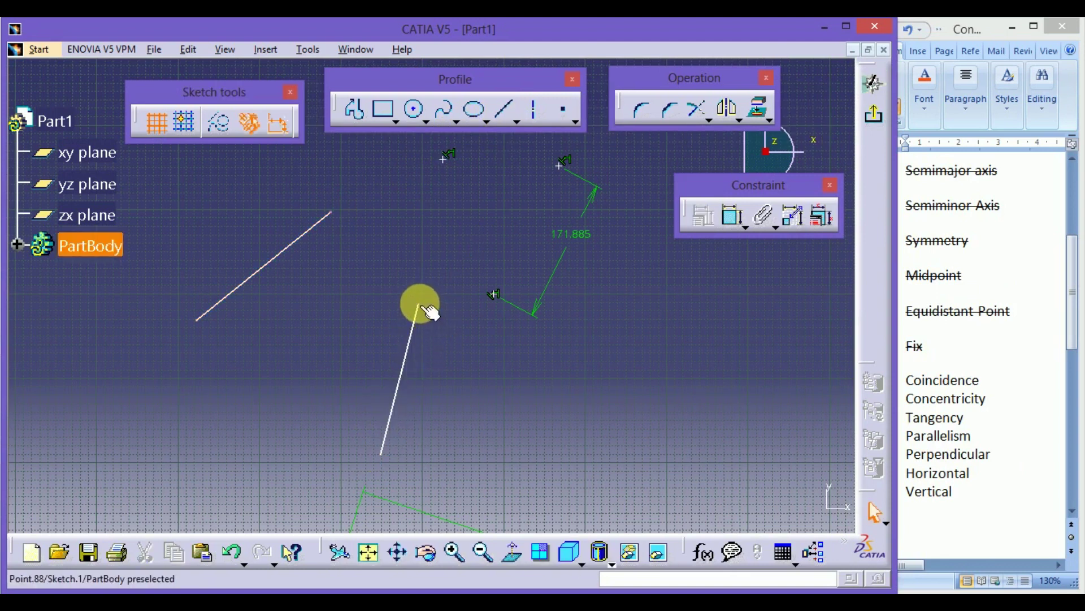
Add a Coincidence constraint between the upper endpoints of the two new lines through the constraint dialog.
click(419, 305)
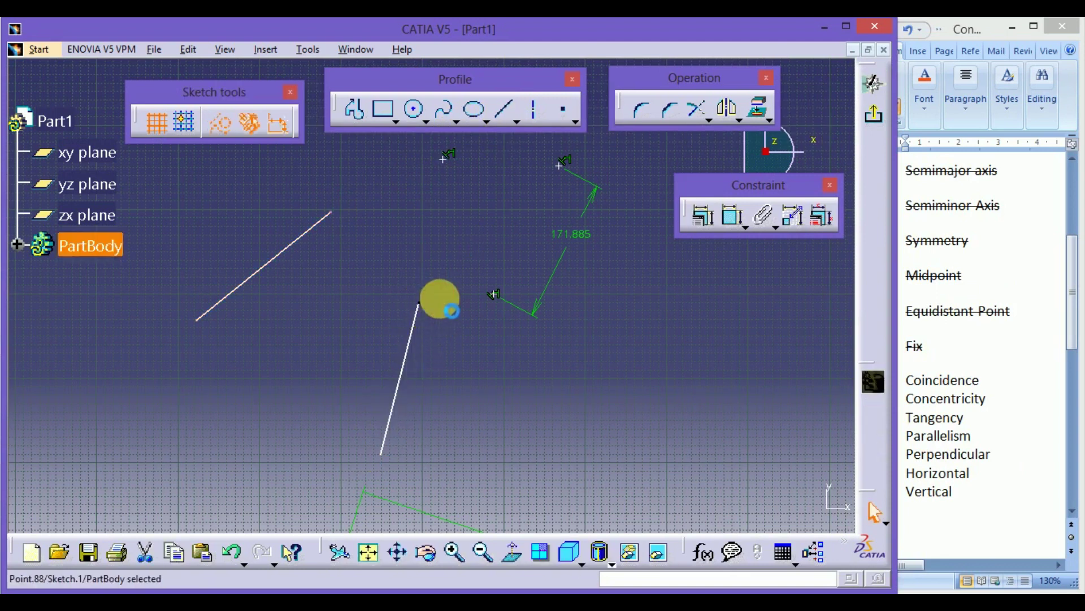
ctrl+click(331, 213)
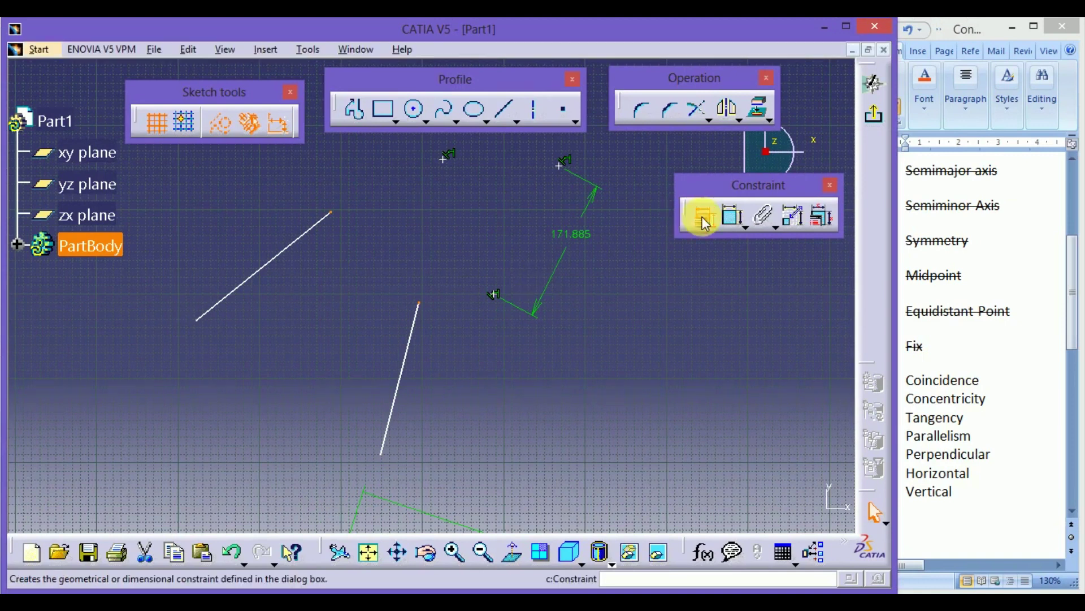
click(930, 38)
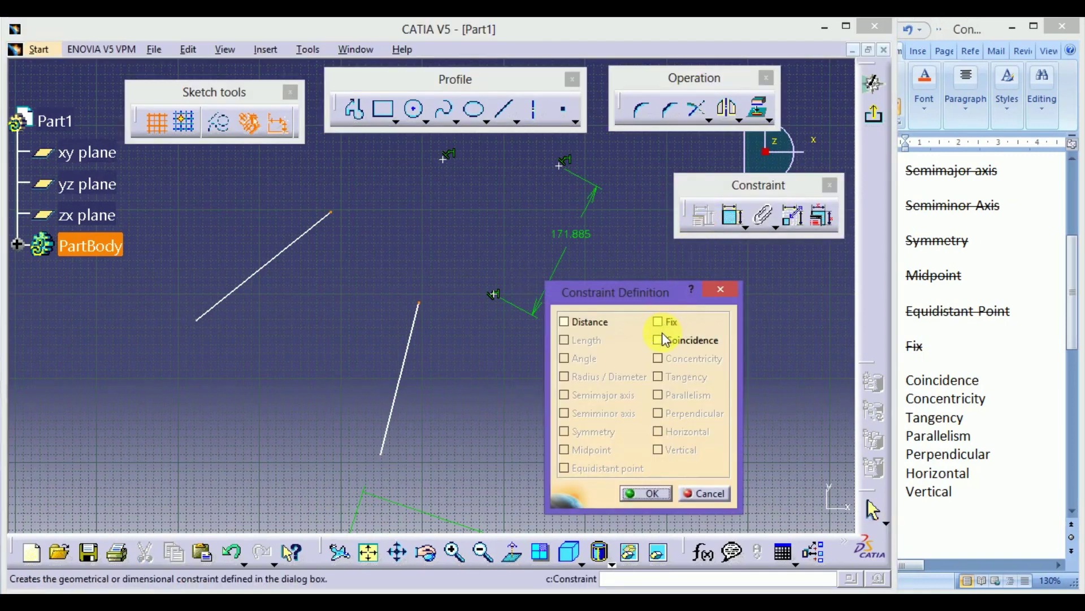
click(646, 495)
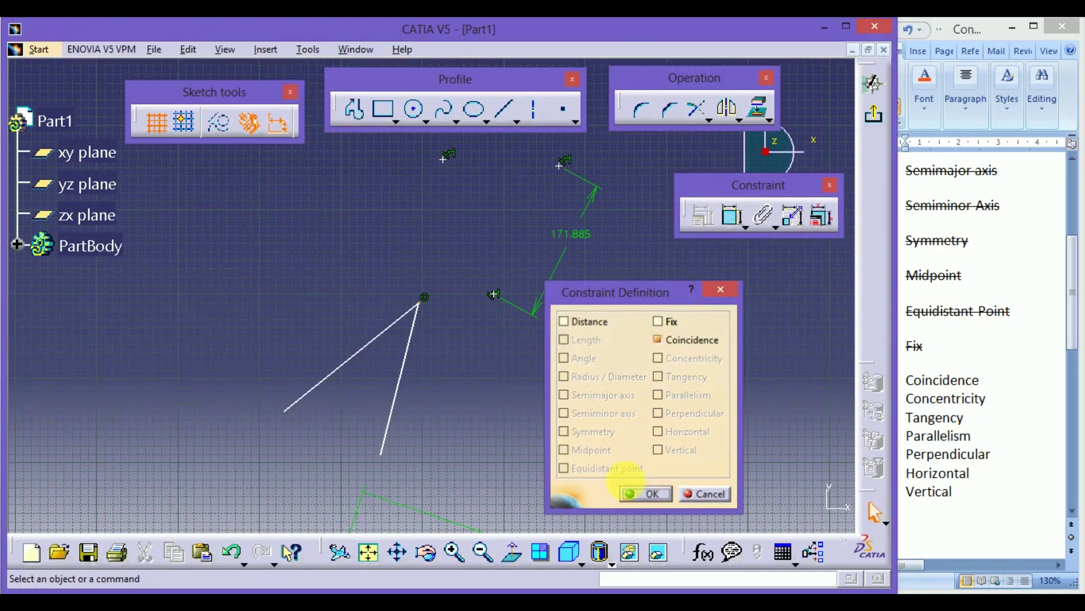
Draw a smaller circle and a larger circle around it with a slightly offset centre, to the right of the joined lines.
mouse_move(444, 407)
middle_down()
mouse_move(454, 260)
mouse_move(449, 419)
mouse_move(459, 429)
mouse_move(287, 330)
middle_up()
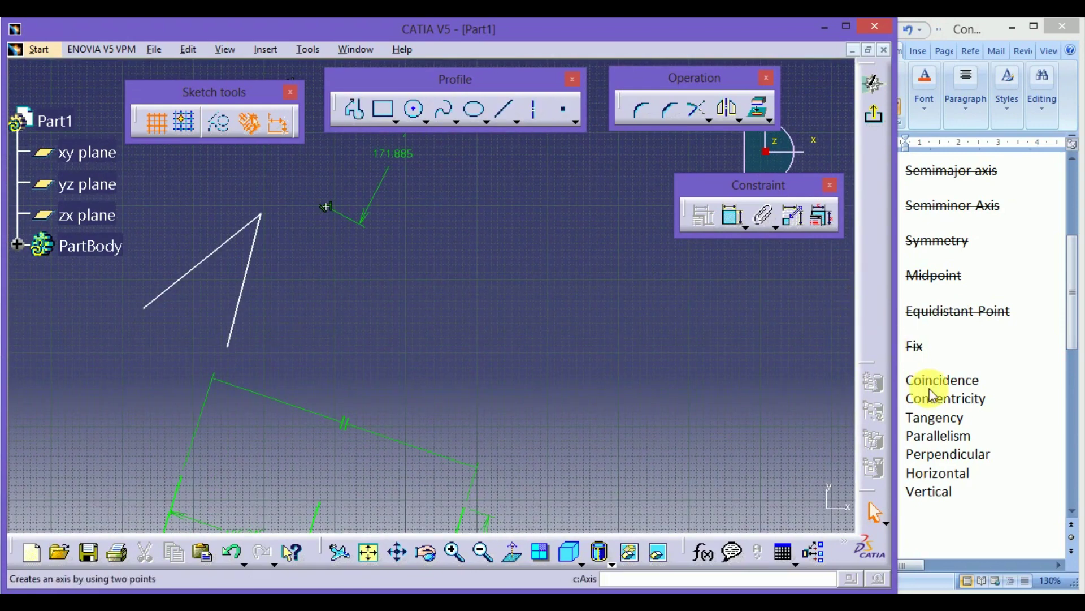
click(415, 109)
click(535, 297)
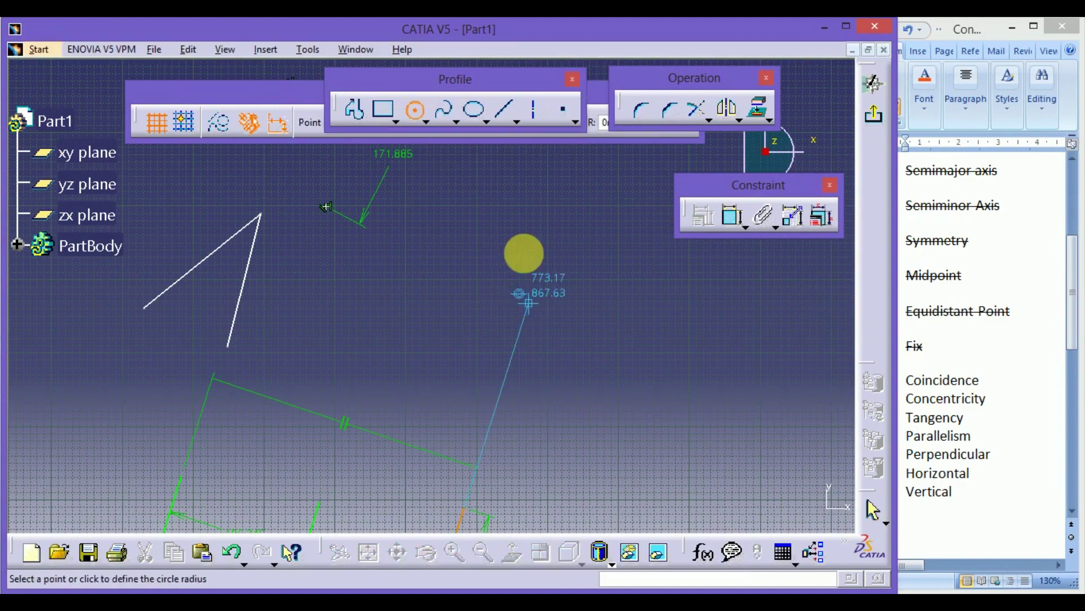
click(518, 230)
click(414, 110)
click(554, 316)
click(529, 195)
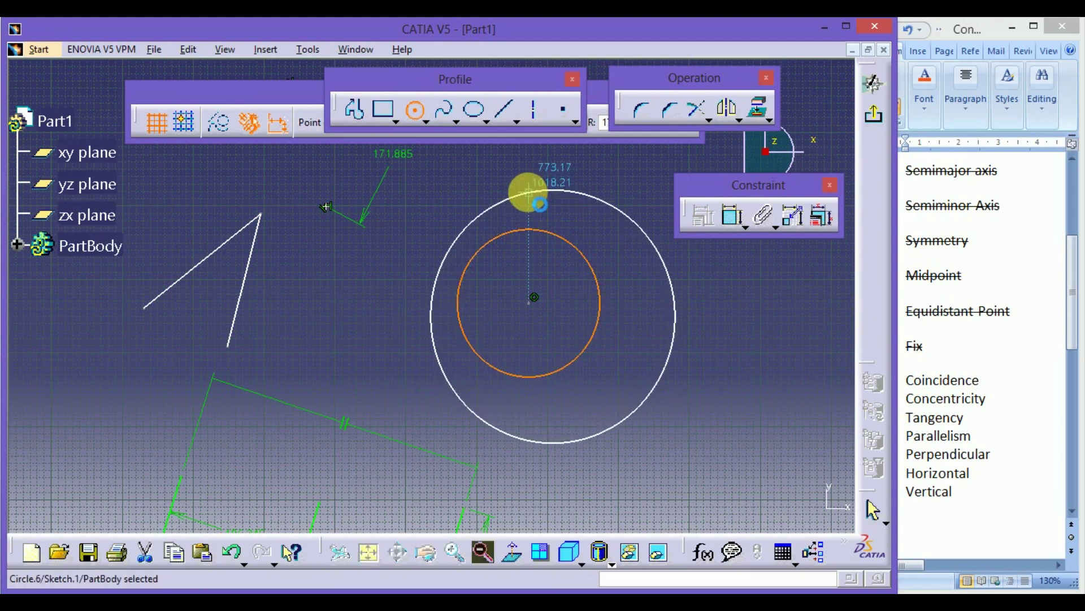
Add a Concentricity constraint between the two circles through the constraint dialog.
ctrl+click(583, 255)
click(703, 215)
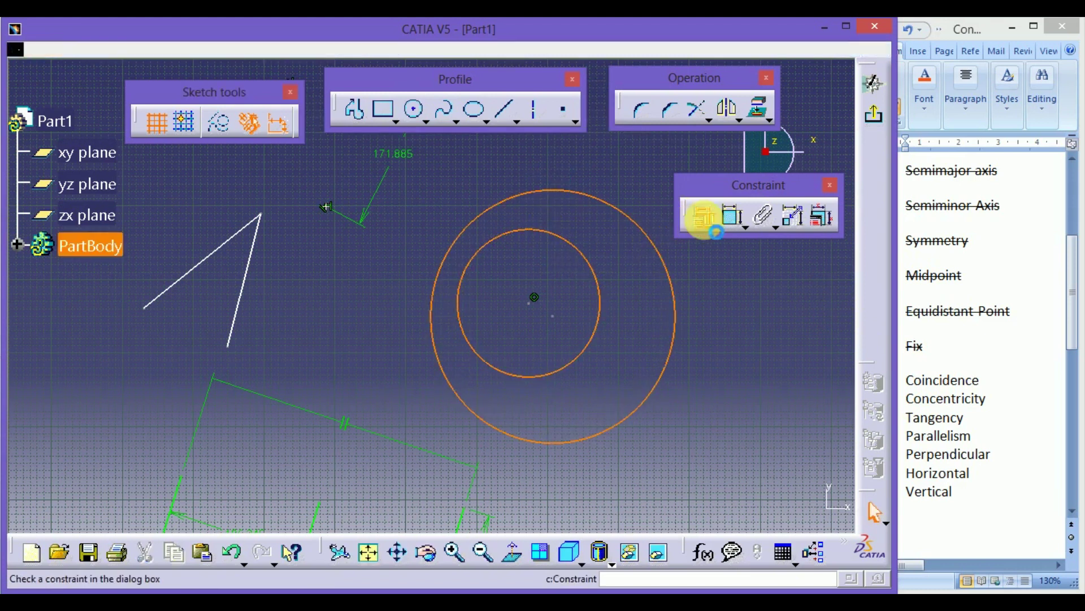
click(659, 358)
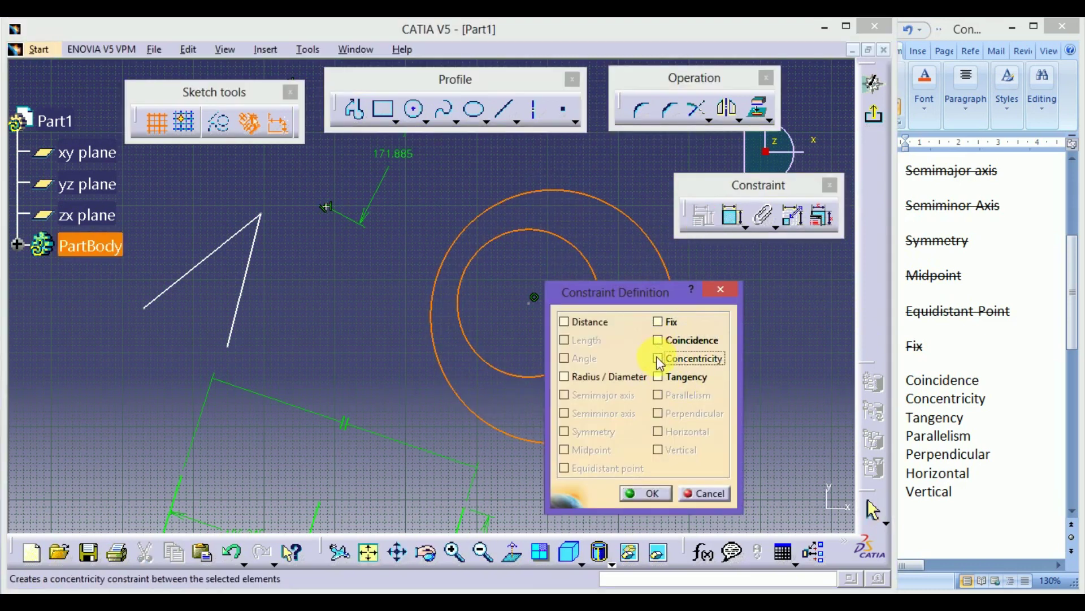
click(662, 497)
Strike Coincidence and Concentricity off the constraint list in Word, and return to the CATIA sketch.
mouse_move(907, 346)
mouse_down()
mouse_move(917, 389)
mouse_move(987, 390)
mouse_up()
drag(910, 420, 996, 425)
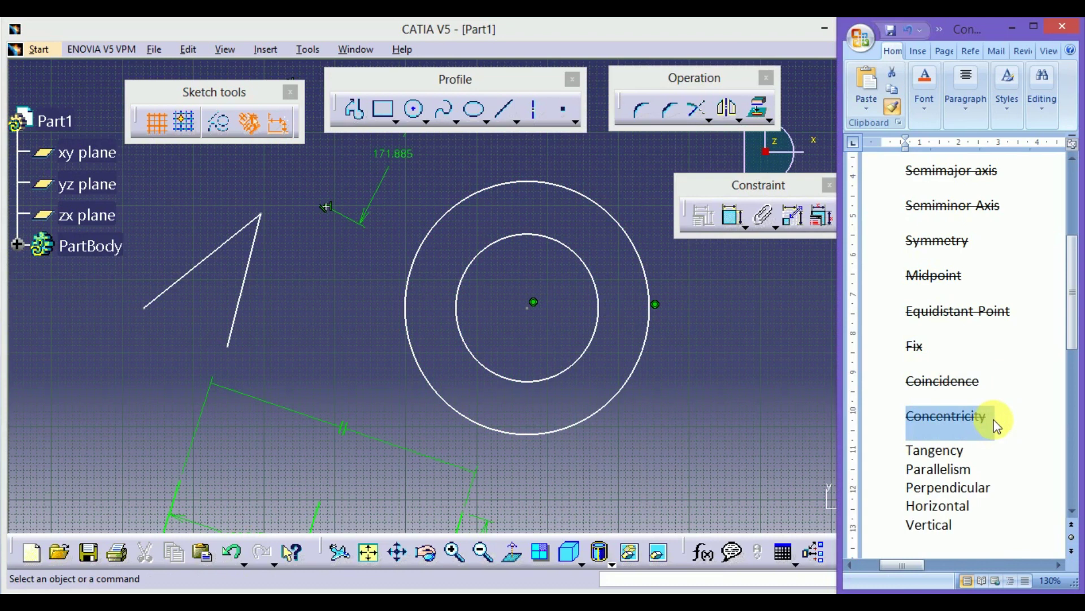
click(807, 467)
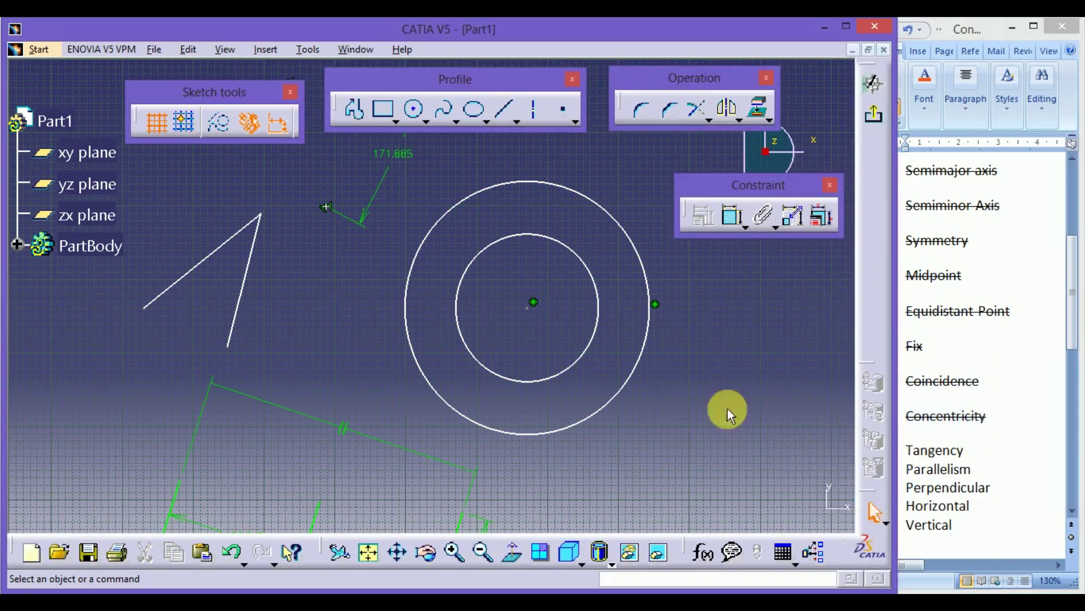
Draw a slanted line just right of the outer circle and make the two tangent through the constraint dialog.
click(506, 113)
click(654, 172)
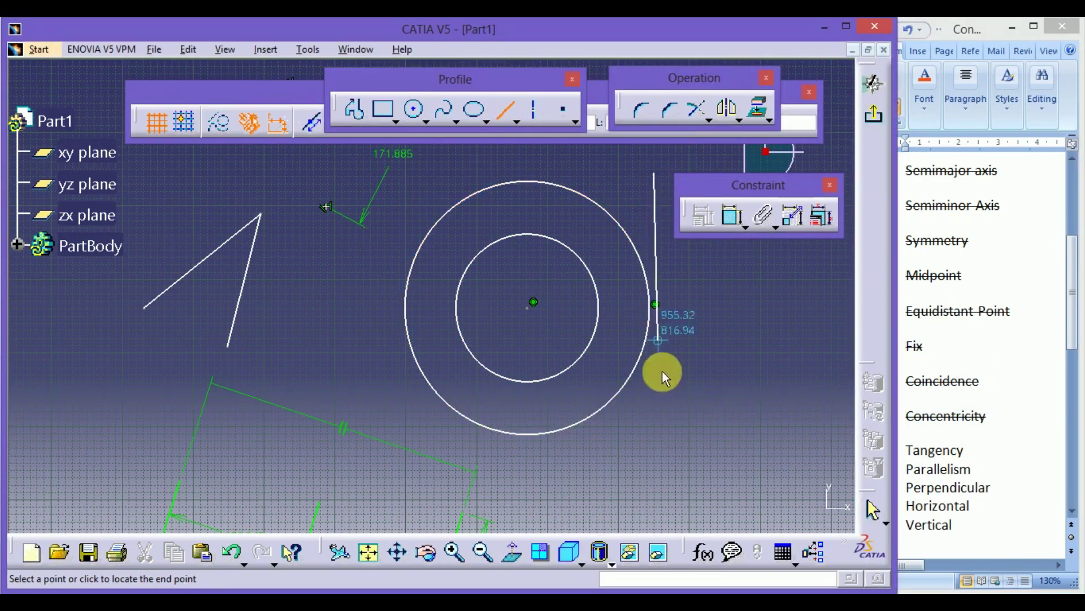
click(707, 452)
ctrl+click(630, 380)
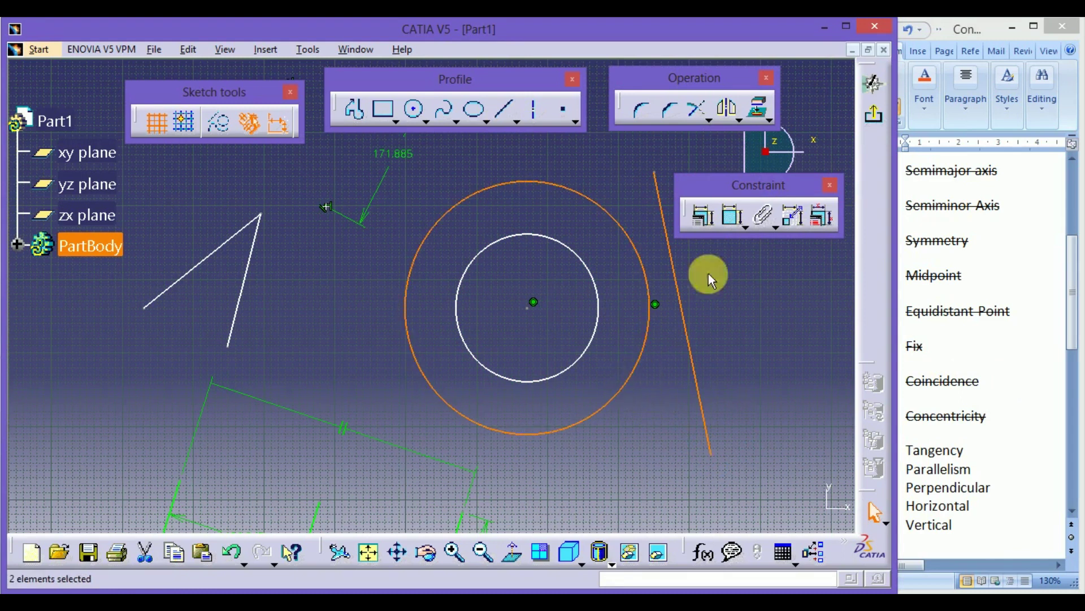
click(704, 217)
click(658, 377)
click(646, 493)
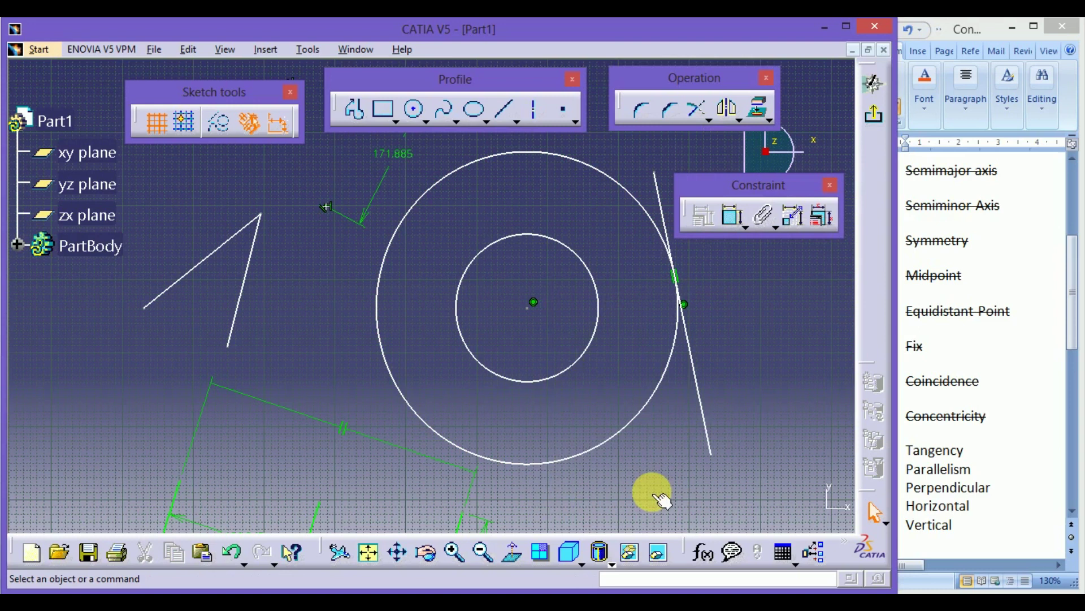
Draw a slightly sloping line above the outer circle and add a Tangency constraint between that line and the circle.
middle_drag(736, 383, 694, 459)
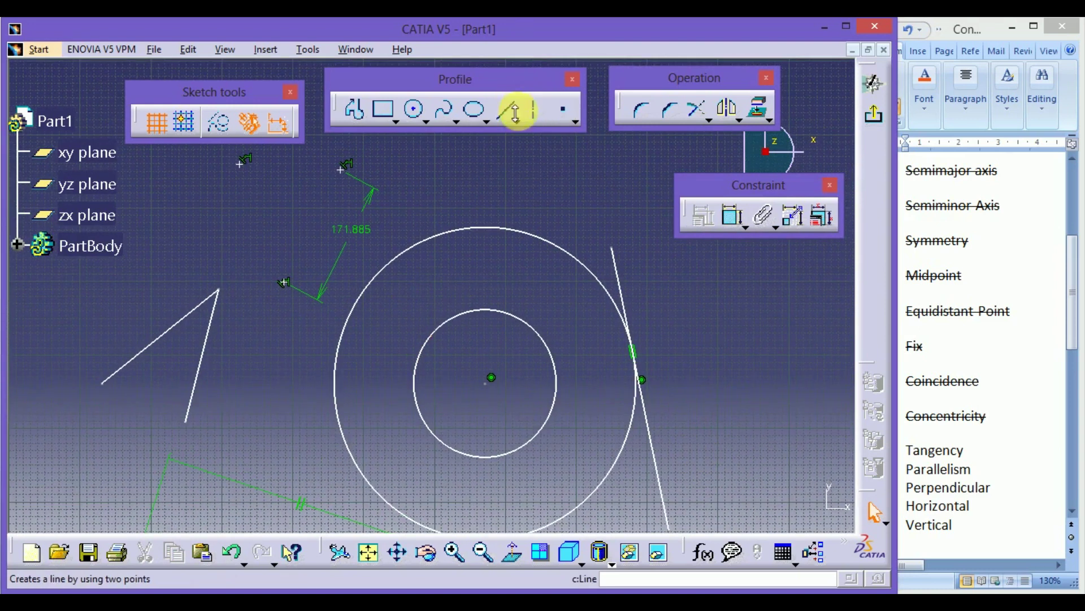
middle_drag(516, 218, 521, 317)
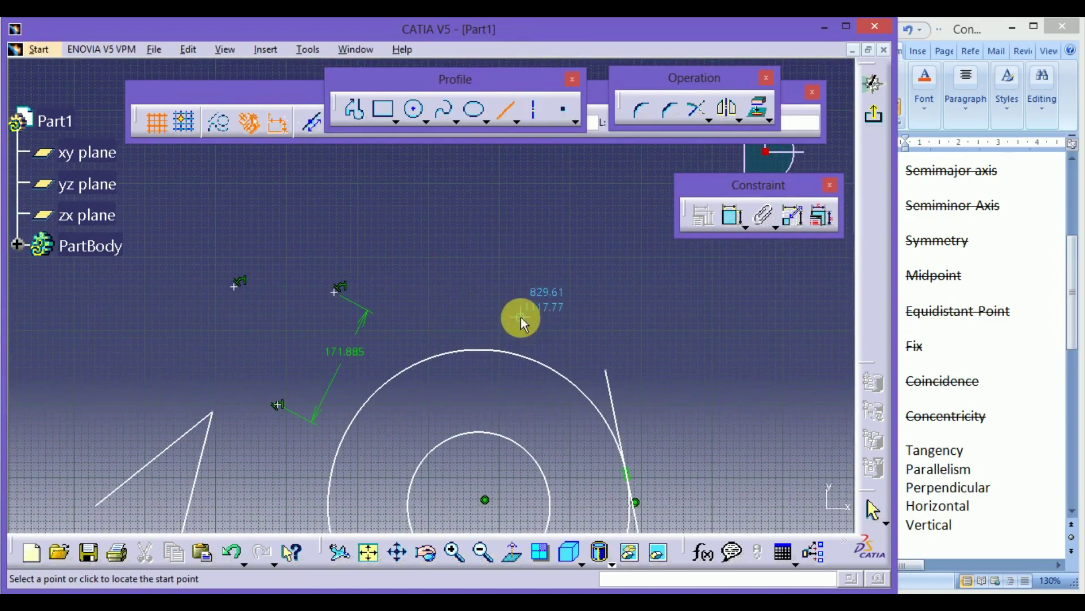
click(651, 279)
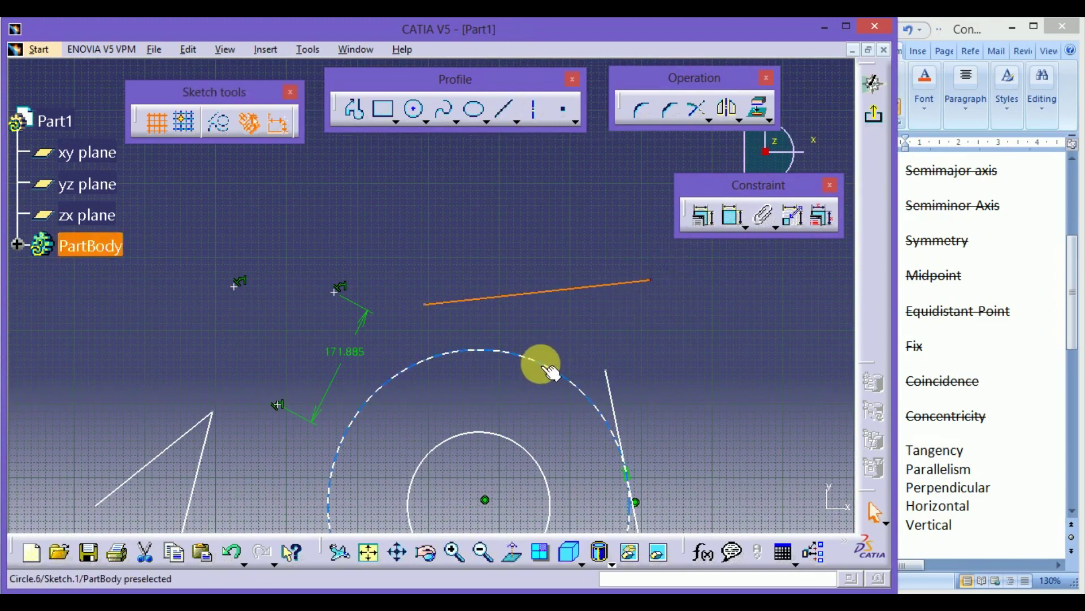
click(700, 220)
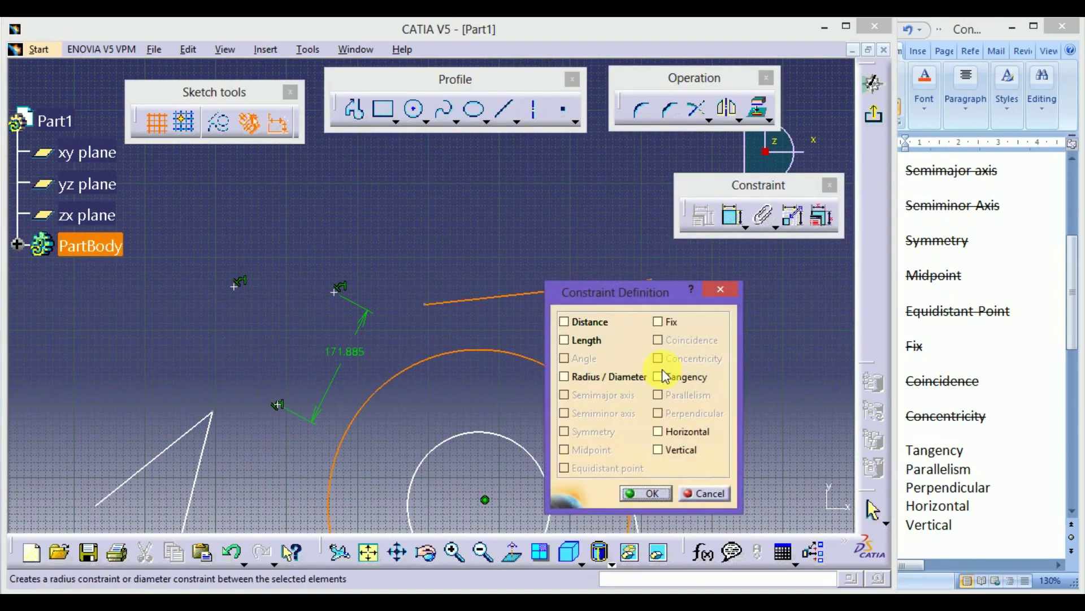
click(637, 496)
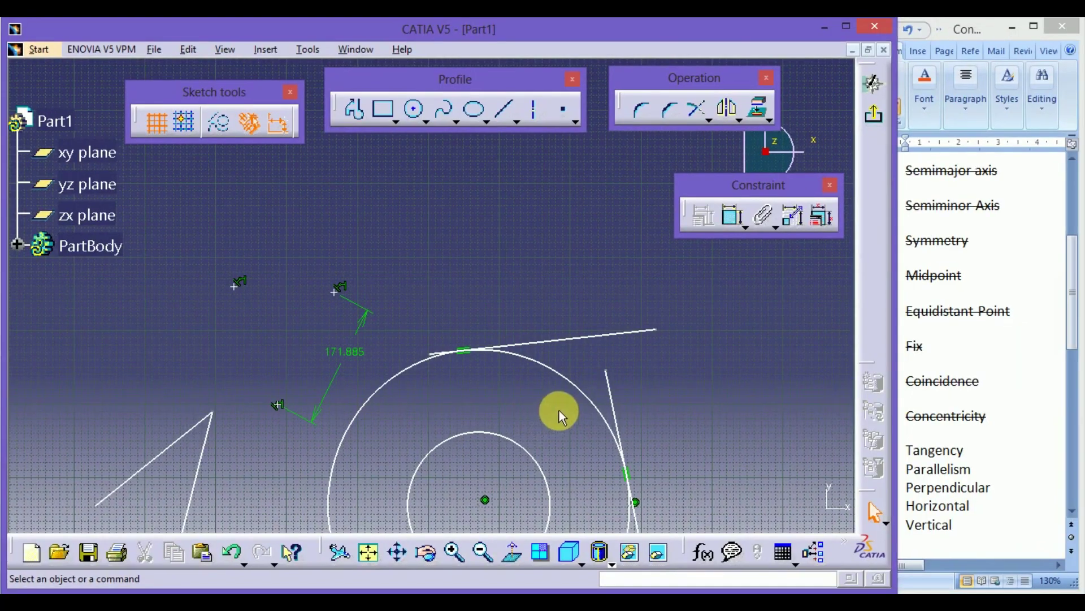
Strike Tangency off the constraint list in Word, and return to an empty area of the CATIA sketch.
double_click(930, 419)
click(899, 451)
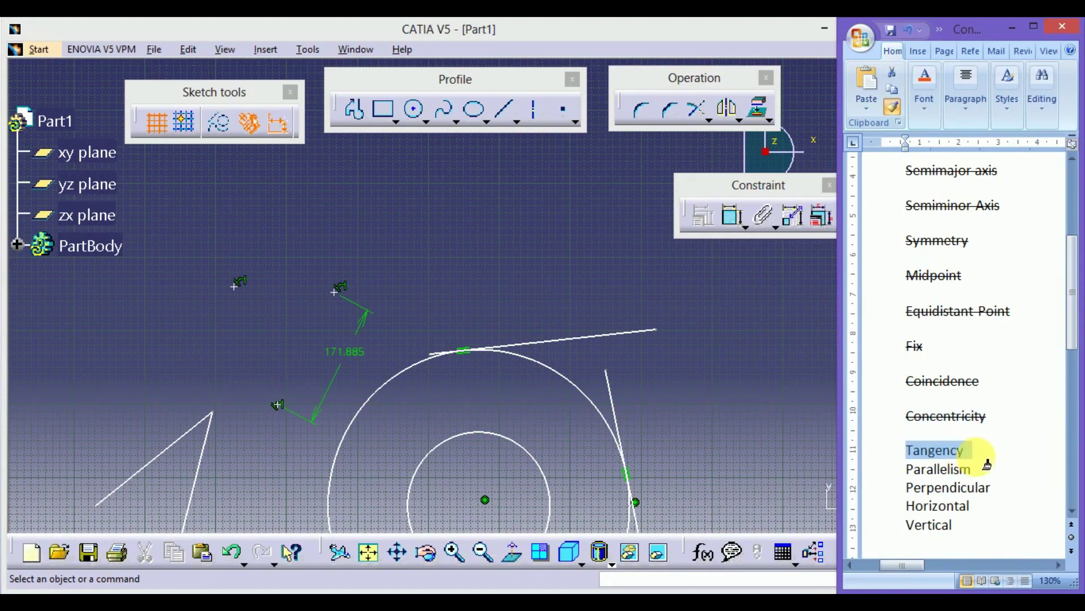
drag(987, 463, 984, 462)
click(548, 250)
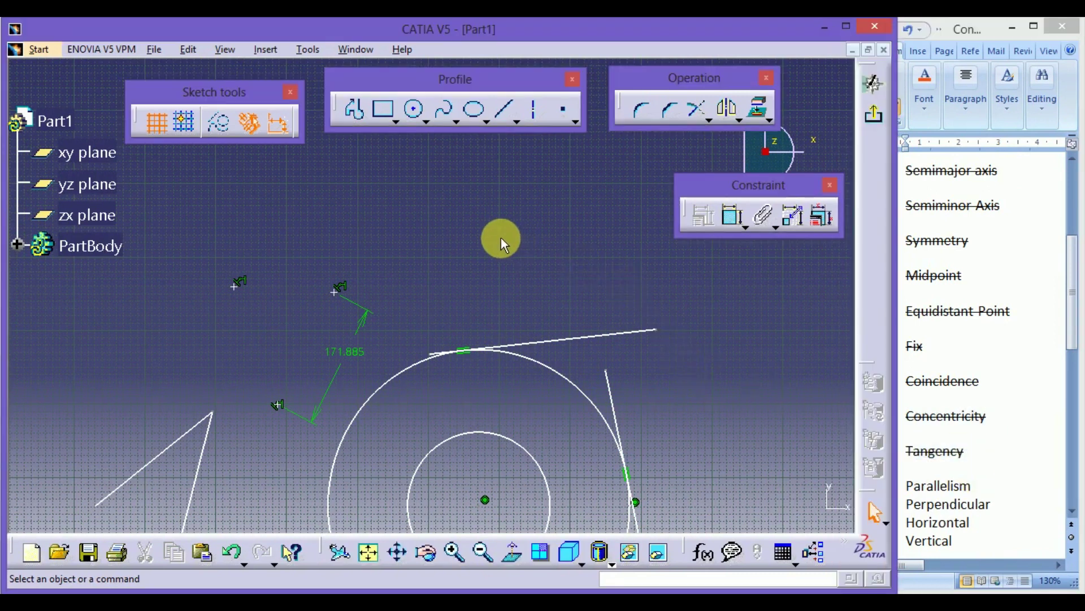
mouse_move(494, 242)
middle_down()
mouse_move(516, 400)
mouse_move(511, 355)
middle_up()
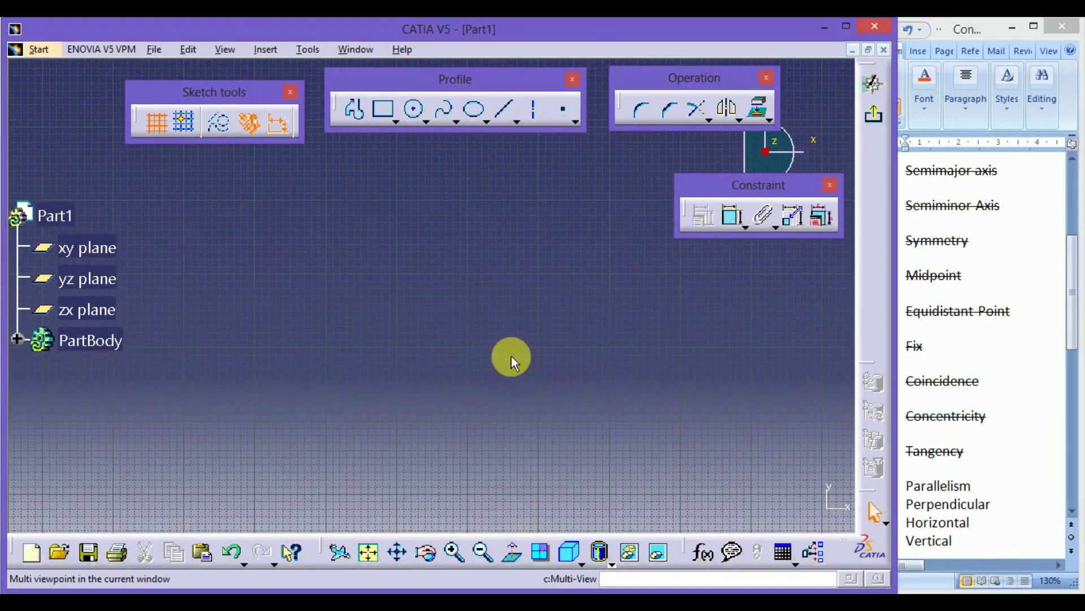
Draw two separate lines in the empty sketch area, one rising to the right and one falling to the right below it.
click(503, 108)
click(329, 266)
click(520, 196)
click(503, 114)
click(476, 298)
click(669, 448)
Make the two new lines parallel through the constraint dialog.
ctrl+click(491, 221)
click(705, 217)
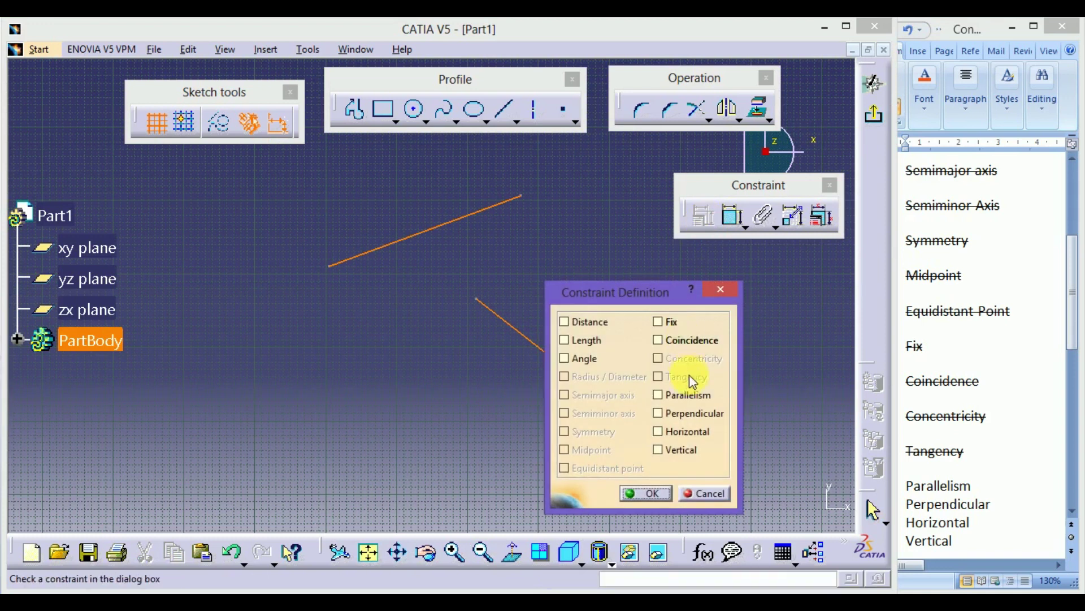
click(658, 395)
click(644, 493)
Draw a gently rising line to the right of the two parallel lines.
mouse_move(558, 243)
middle_down()
mouse_move(558, 344)
mouse_move(414, 331)
middle_up()
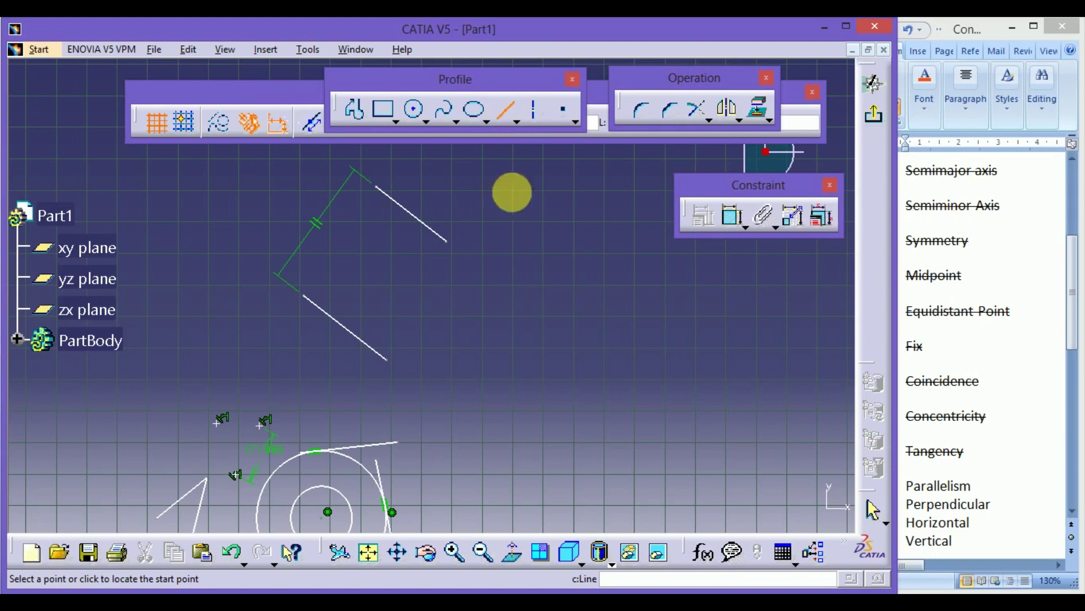
click(521, 355)
click(689, 318)
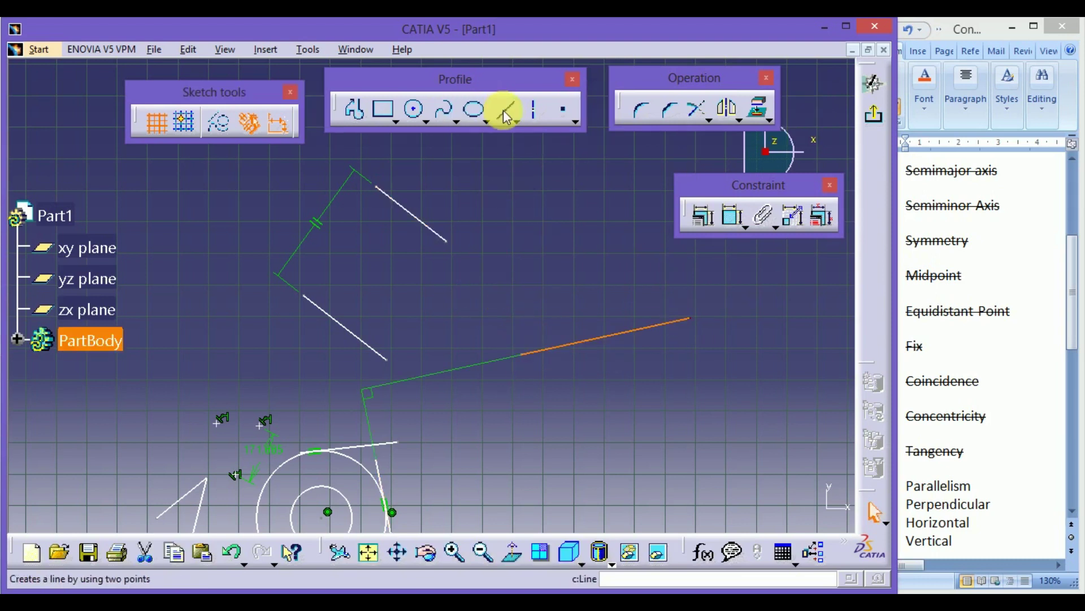
click(506, 116)
click(625, 405)
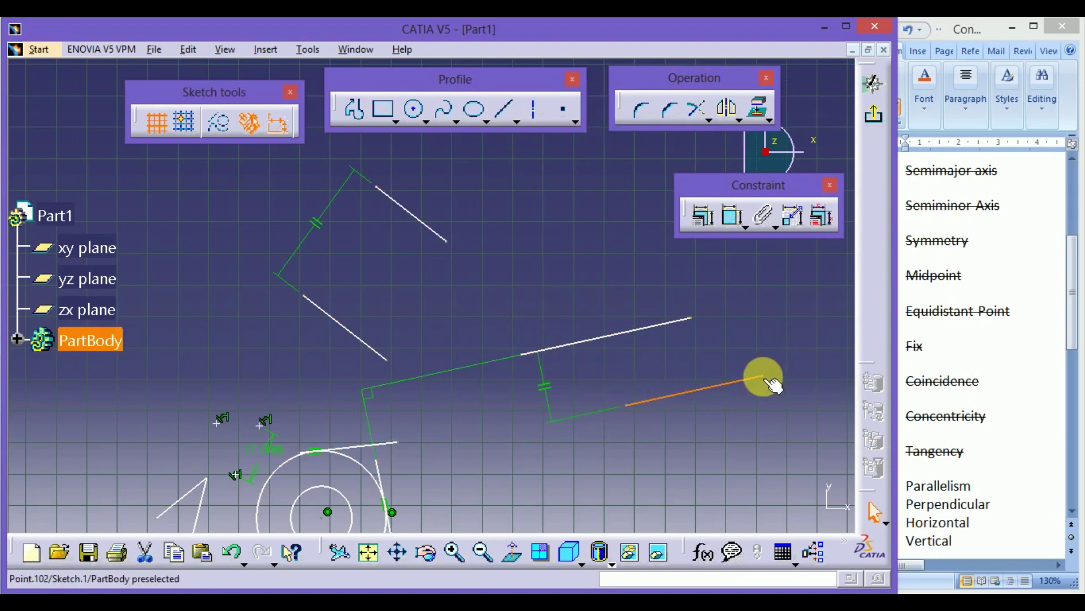
key(Escape)
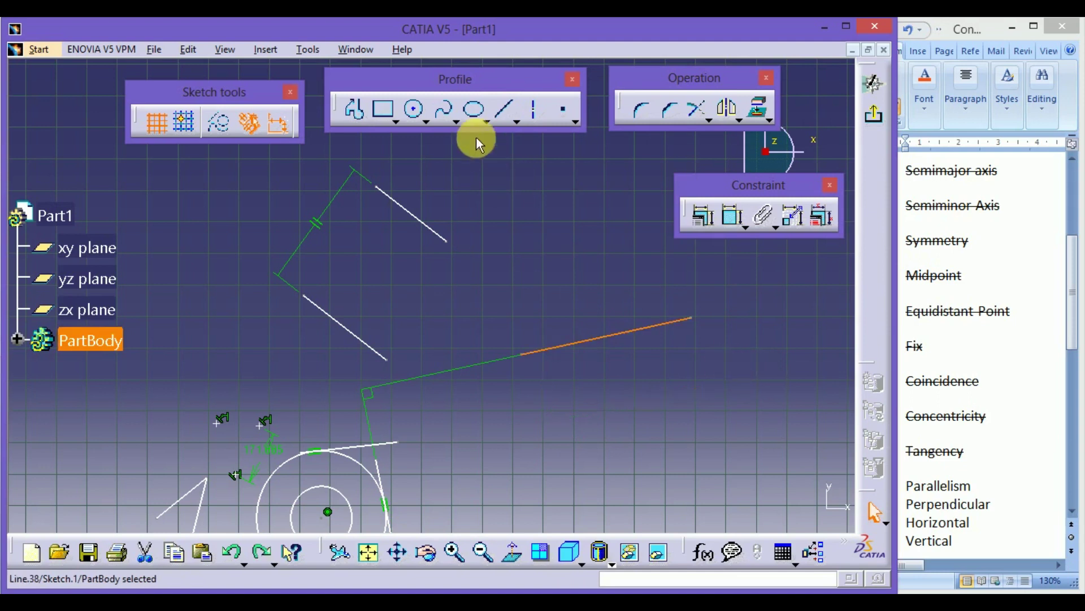
Draw a steeper slanted line below the gently rising line and make the two perpendicular through the constraint dialog.
click(505, 109)
click(678, 452)
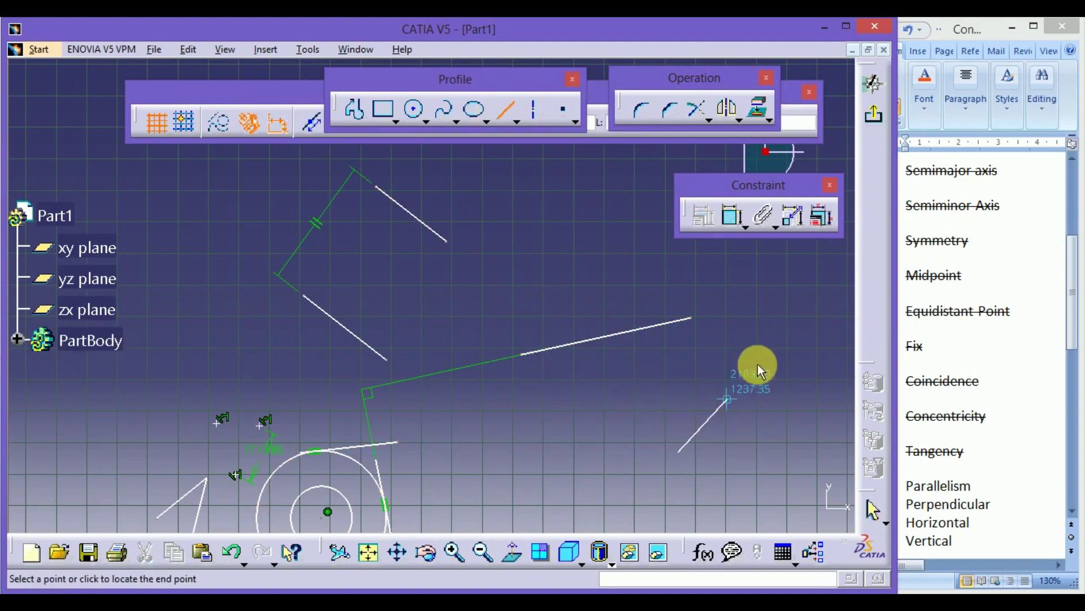
click(766, 355)
ctrl+click(650, 335)
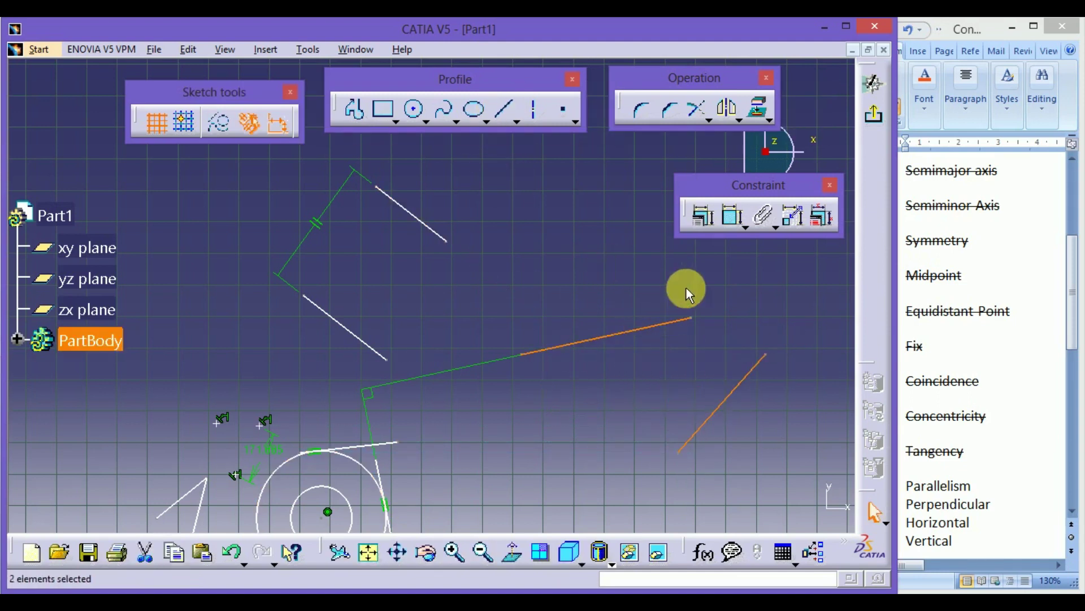
click(703, 221)
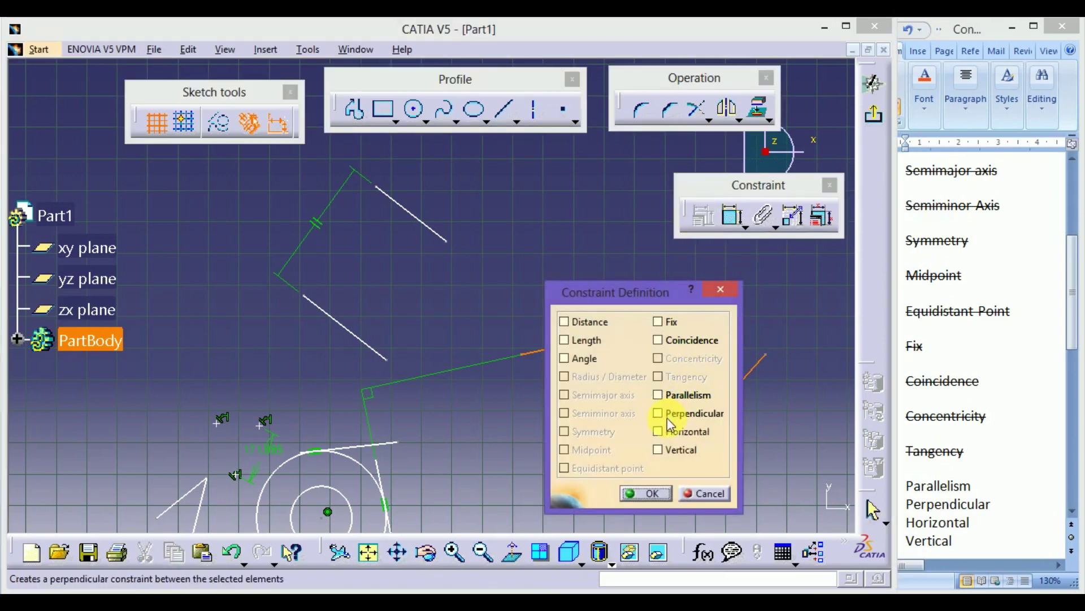
click(655, 494)
mouse_move(485, 339)
middle_down()
mouse_move(484, 303)
mouse_move(497, 384)
mouse_move(484, 419)
mouse_move(501, 355)
middle_up()
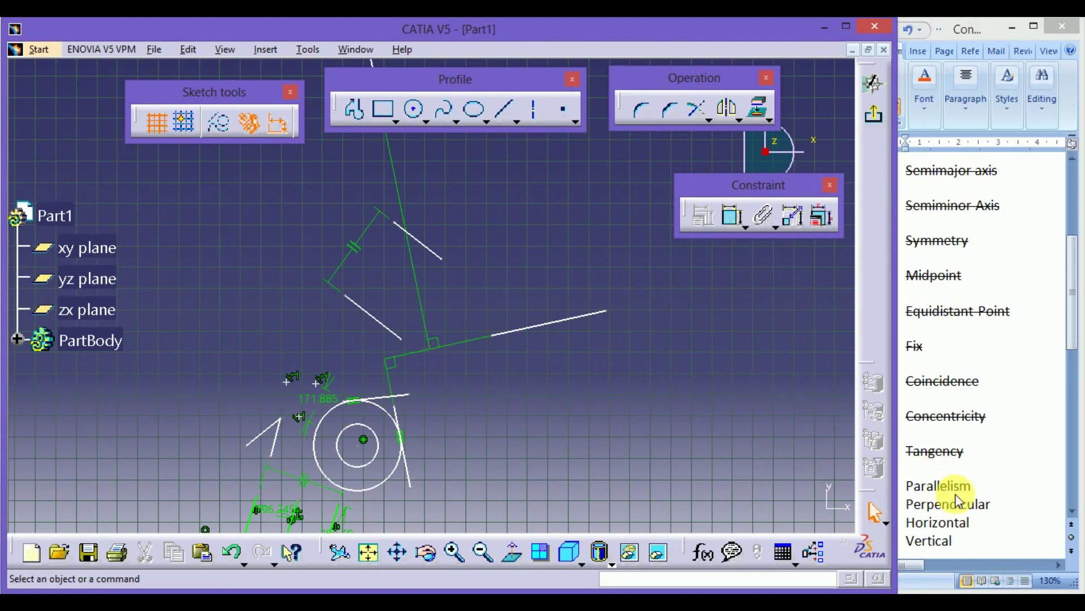
Strike Parallelism and Perpendicular off the constraint list in Word.
click(957, 497)
double_click(956, 492)
drag(906, 521, 998, 521)
key(ctrl+shift+x)
scroll(976, 504, down, 1)
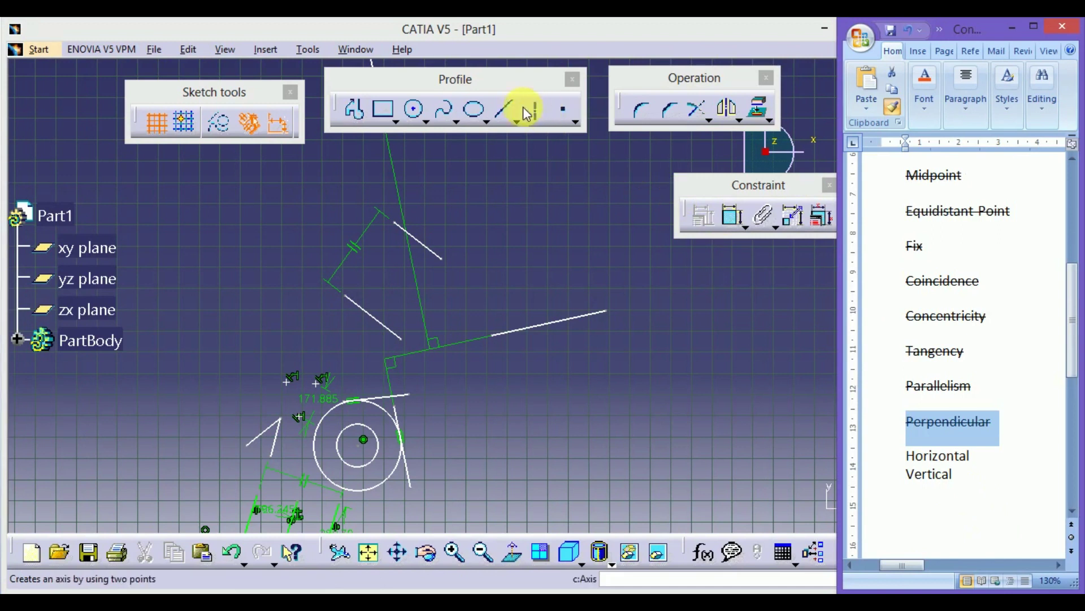
Draw a line in the empty area below and right of the circles in the CATIA sketch and give it a Horizontal constraint.
click(505, 108)
click(506, 110)
click(543, 458)
click(702, 215)
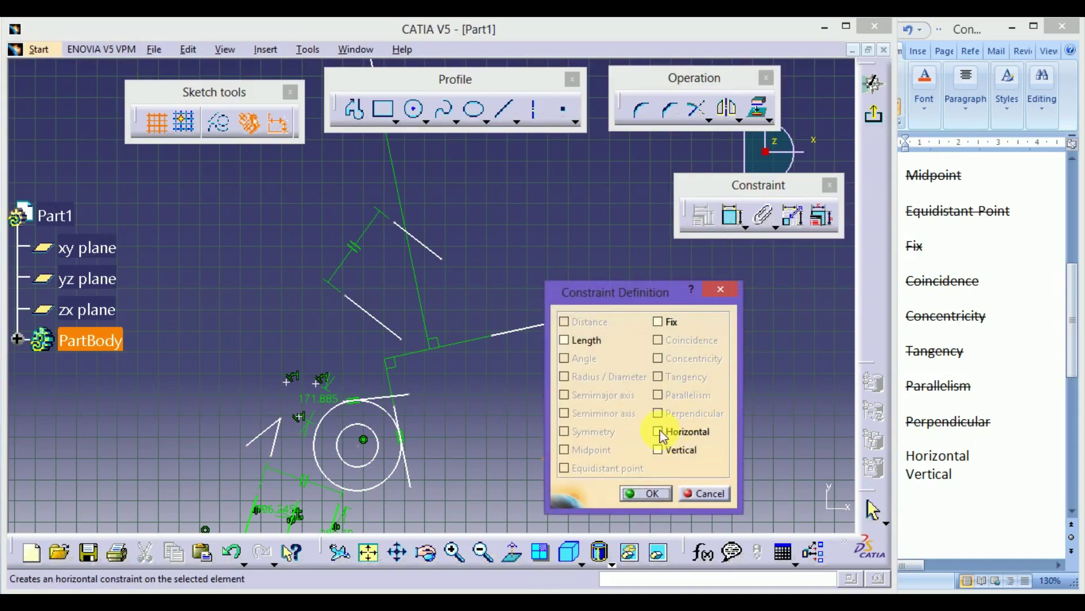
drag(642, 291, 414, 209)
mouse_move(616, 292)
middle_down()
mouse_move(620, 402)
mouse_move(707, 292)
mouse_move(671, 315)
mouse_move(673, 296)
middle_up()
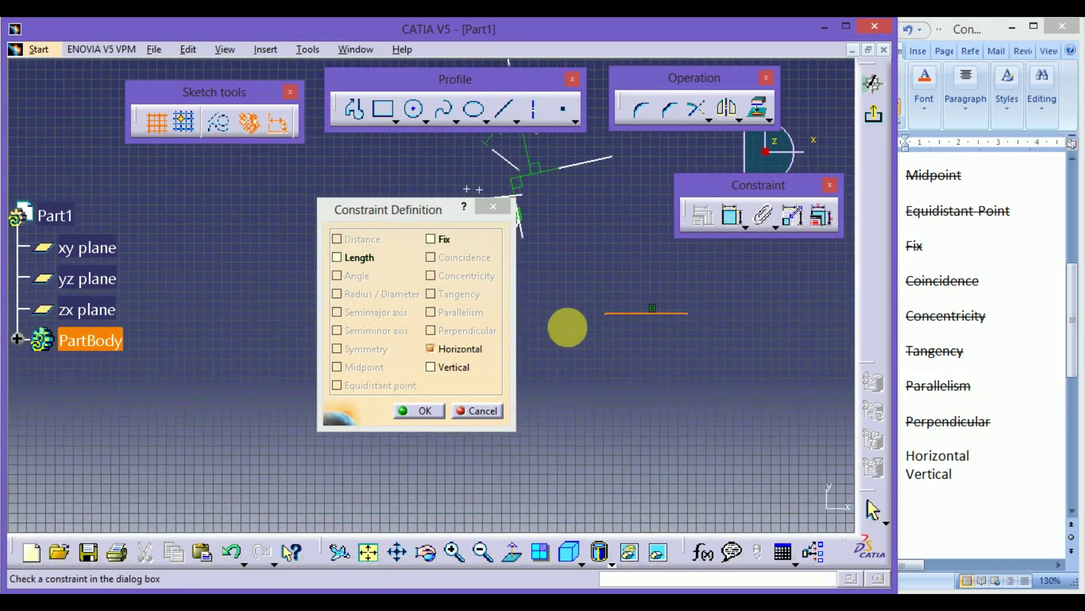
click(425, 414)
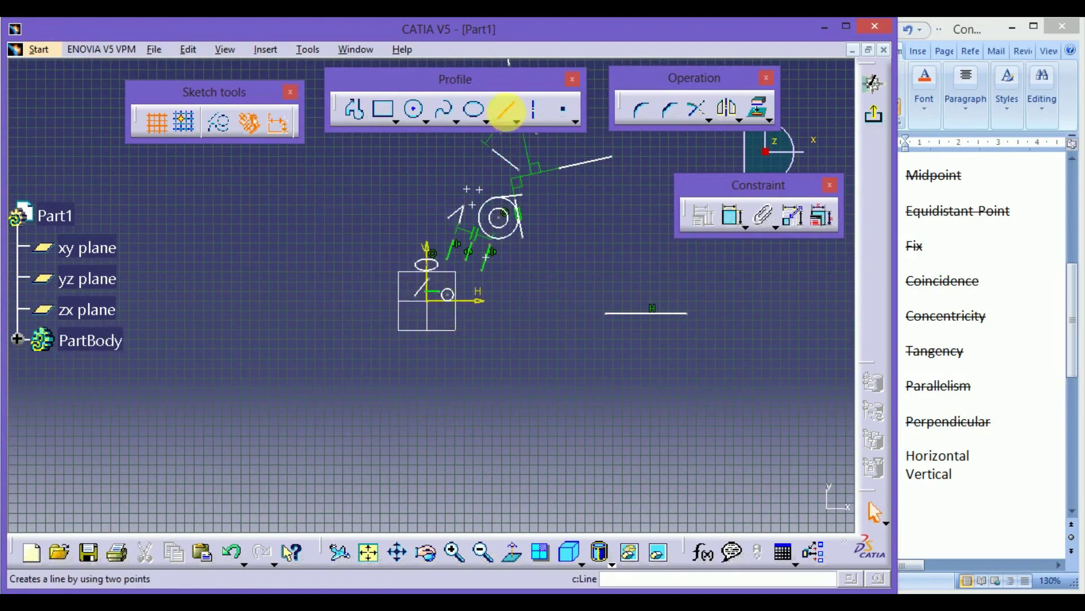
Draw a slightly sloping line below the rectangle at the origin and give it a Vertical constraint.
click(506, 110)
click(438, 424)
click(567, 411)
click(744, 217)
click(735, 217)
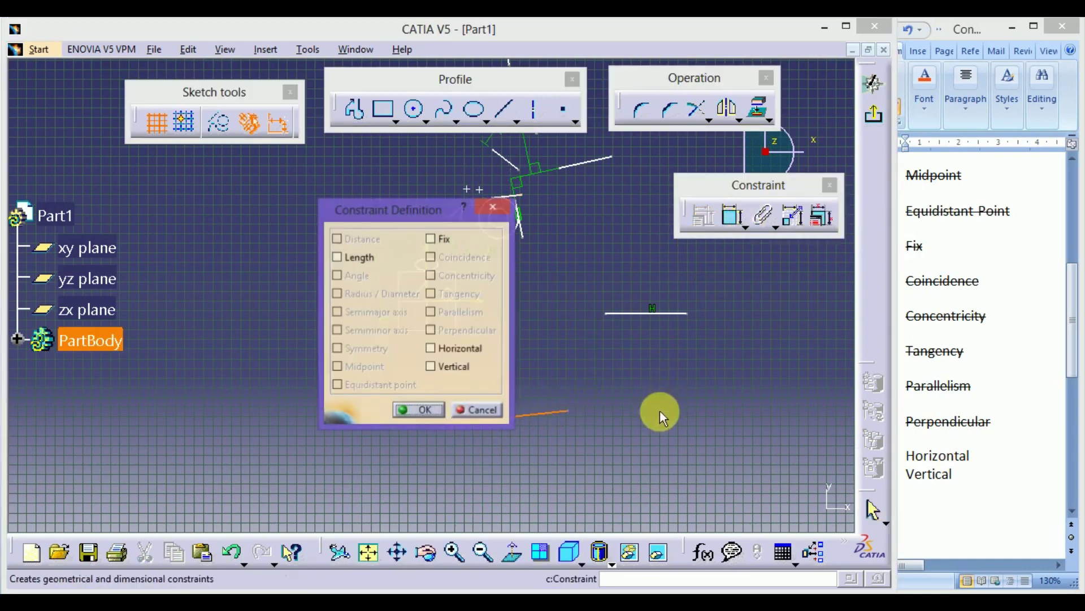
click(428, 410)
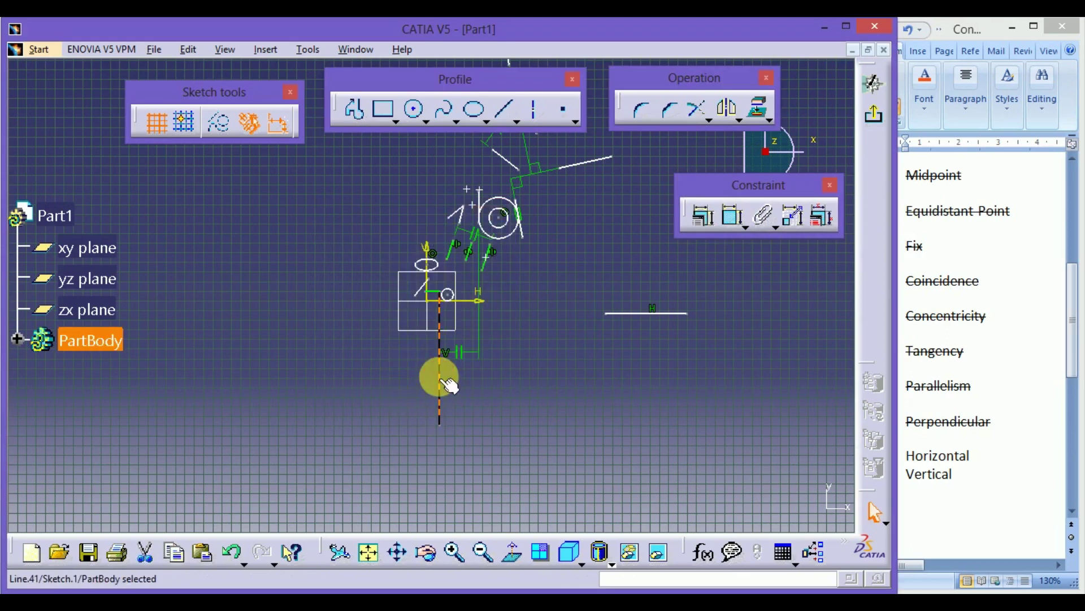
click(483, 388)
mouse_move(381, 219)
middle_down()
mouse_move(418, 388)
mouse_move(447, 350)
middle_up()
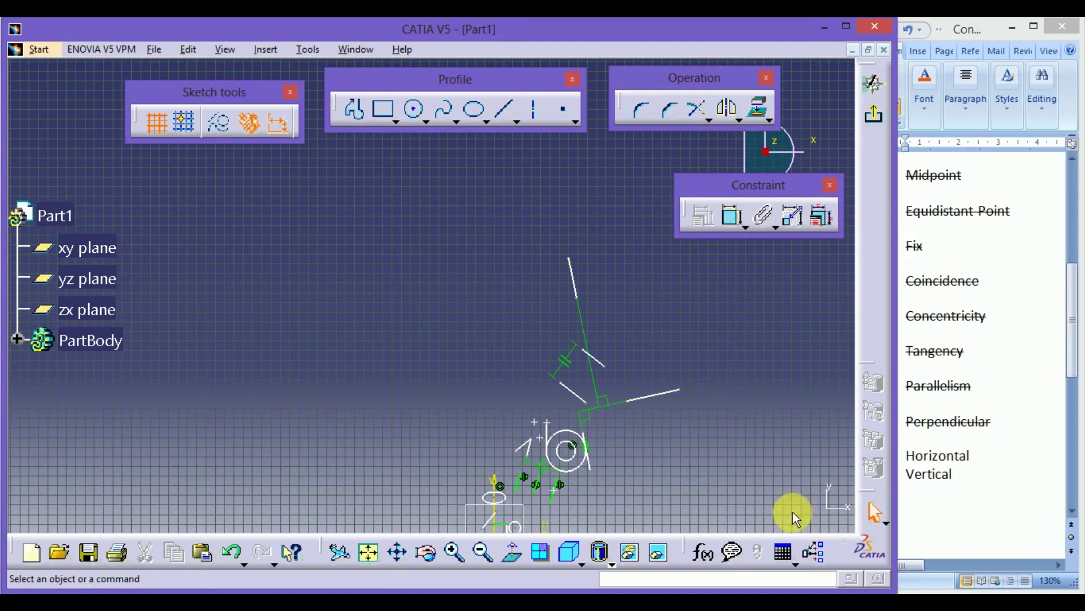
Strike Horizontal and Vertical off the constraint list in Word.
click(914, 455)
mouse_move(908, 457)
mouse_down()
mouse_move(1013, 473)
mouse_move(911, 488)
mouse_up()
click(981, 516)
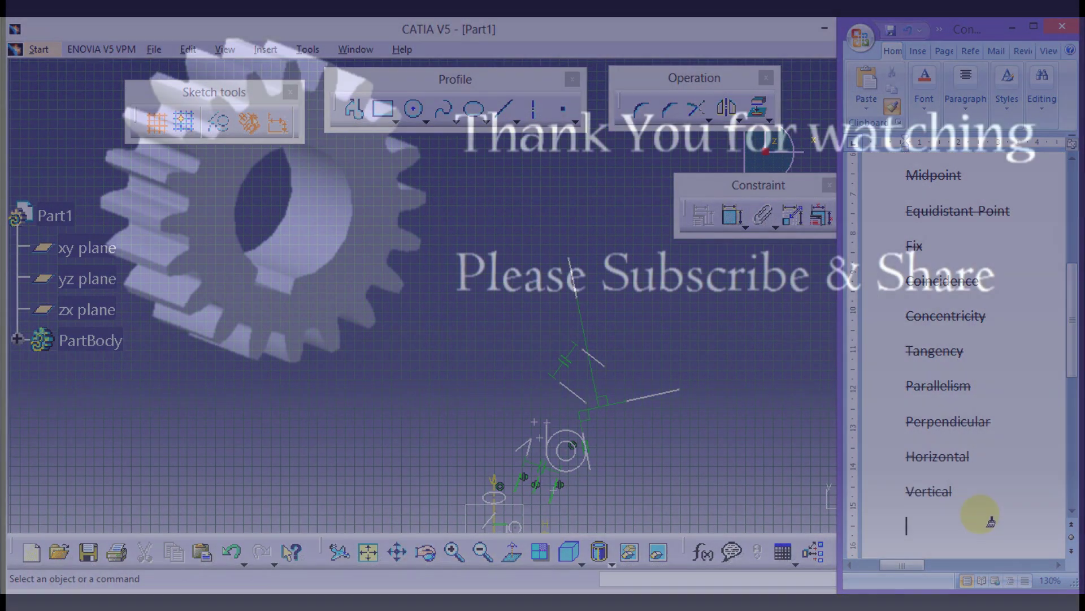